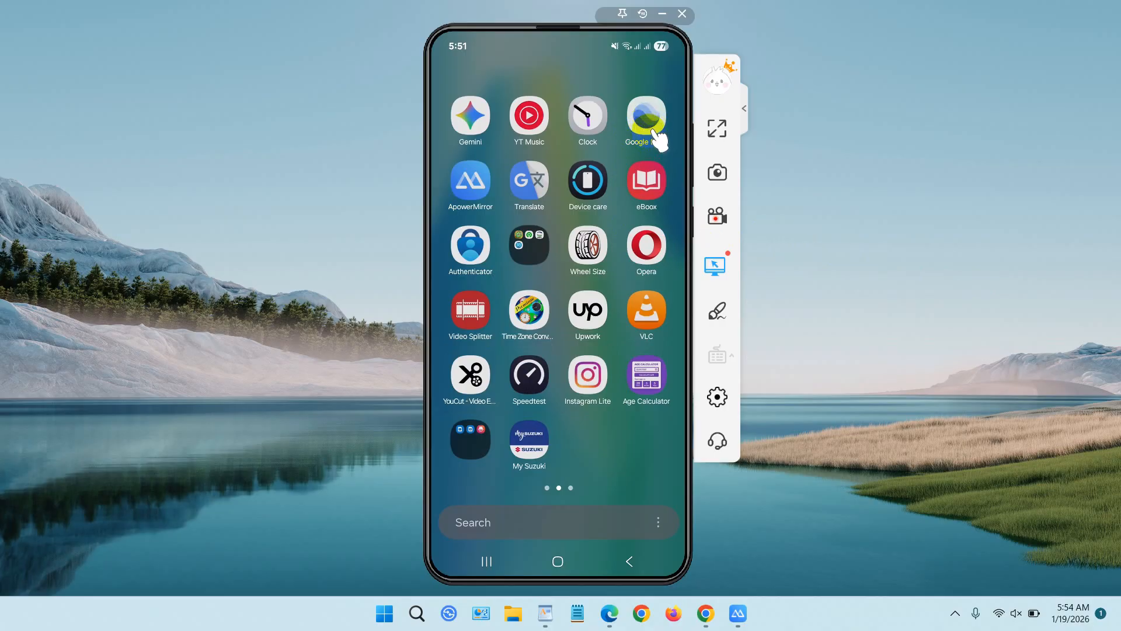
# Launch Google Earth on the phone, add a placemark in the mountains north of Chañaral and save it to a Google Drive project.
pyautogui.click(657, 137)
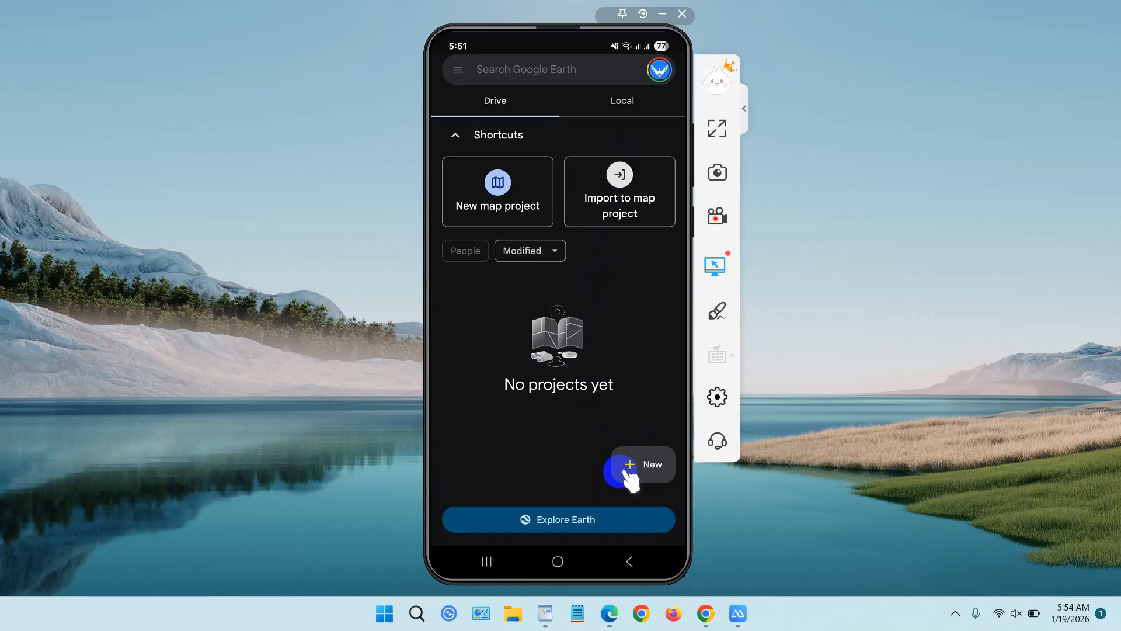
pyautogui.click(581, 528)
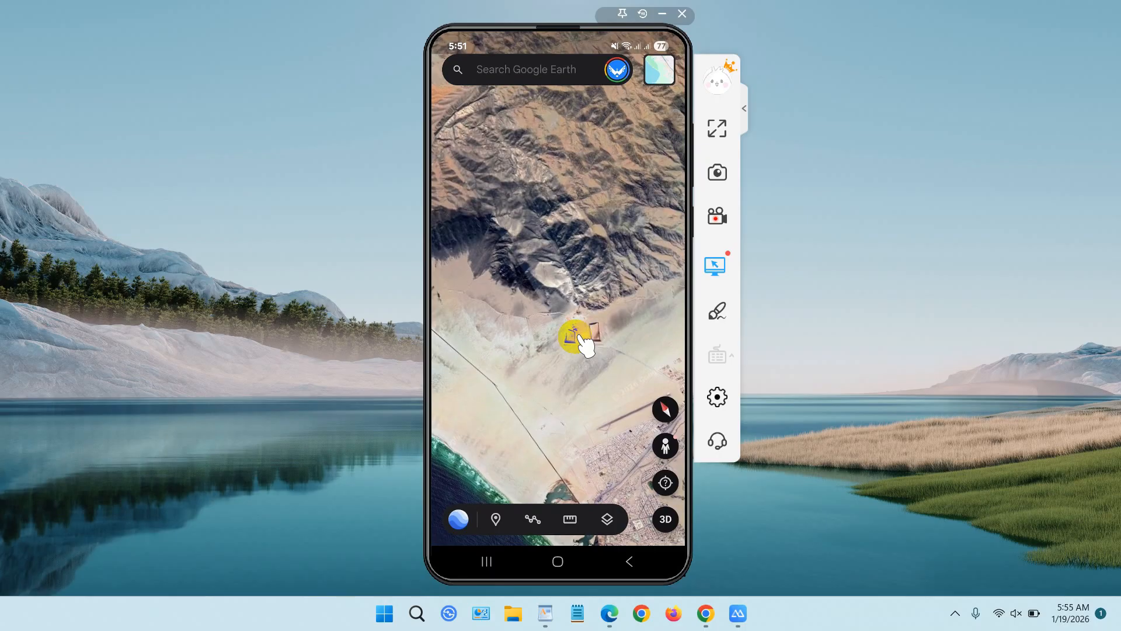
pyautogui.click(496, 519)
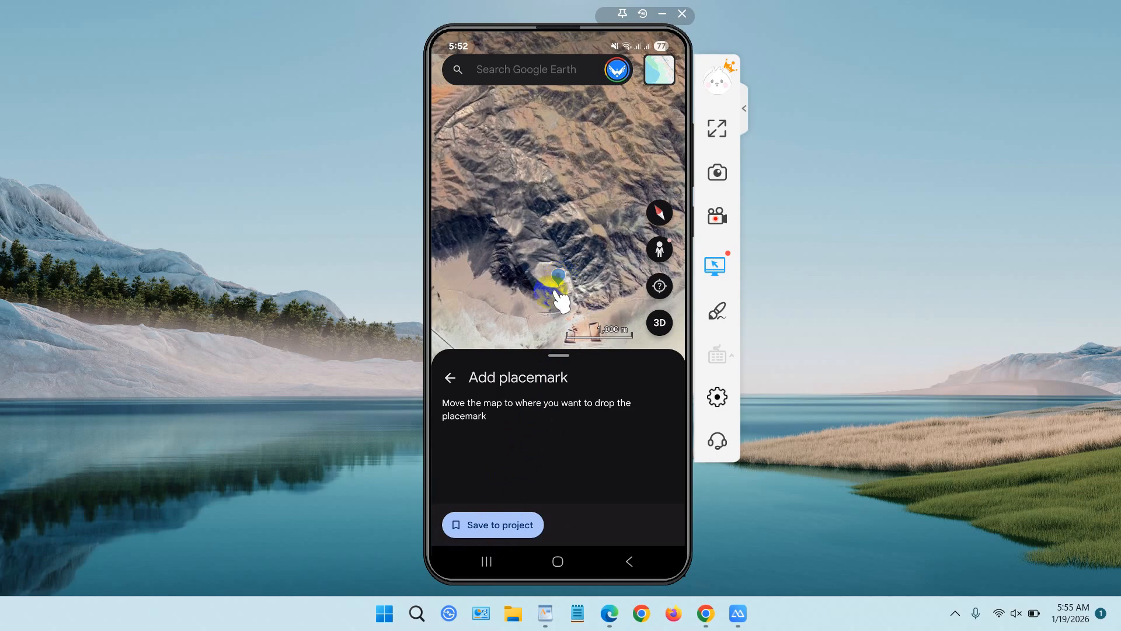
pyautogui.click(503, 526)
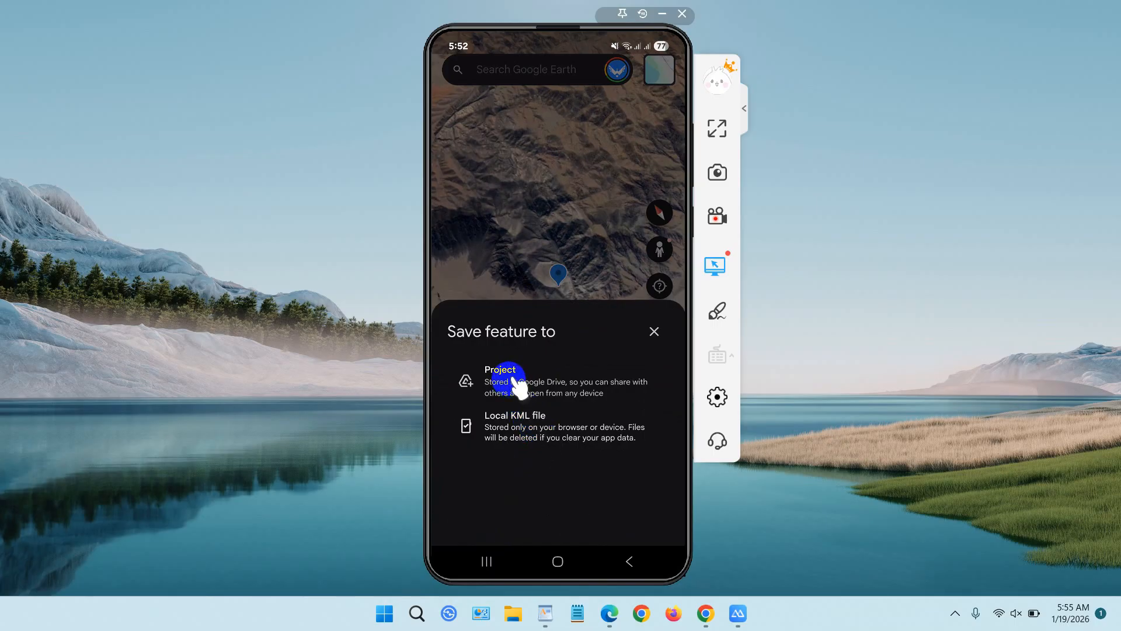
pyautogui.click(552, 390)
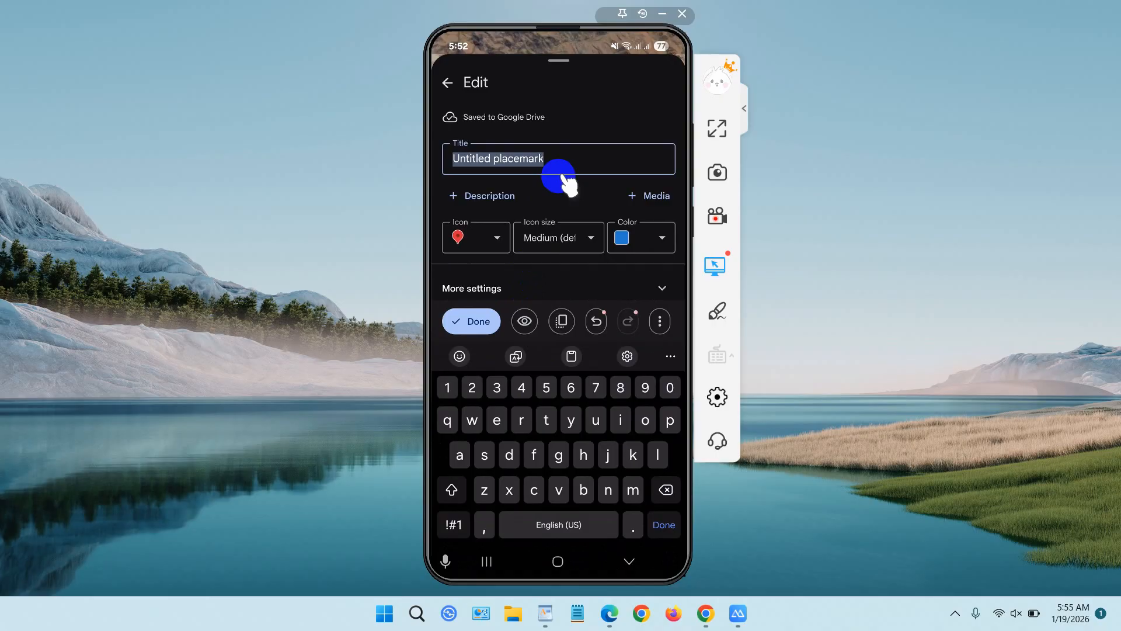
# Title the new placemark "My project 1" and finish editing it.
pyautogui.write('My ')
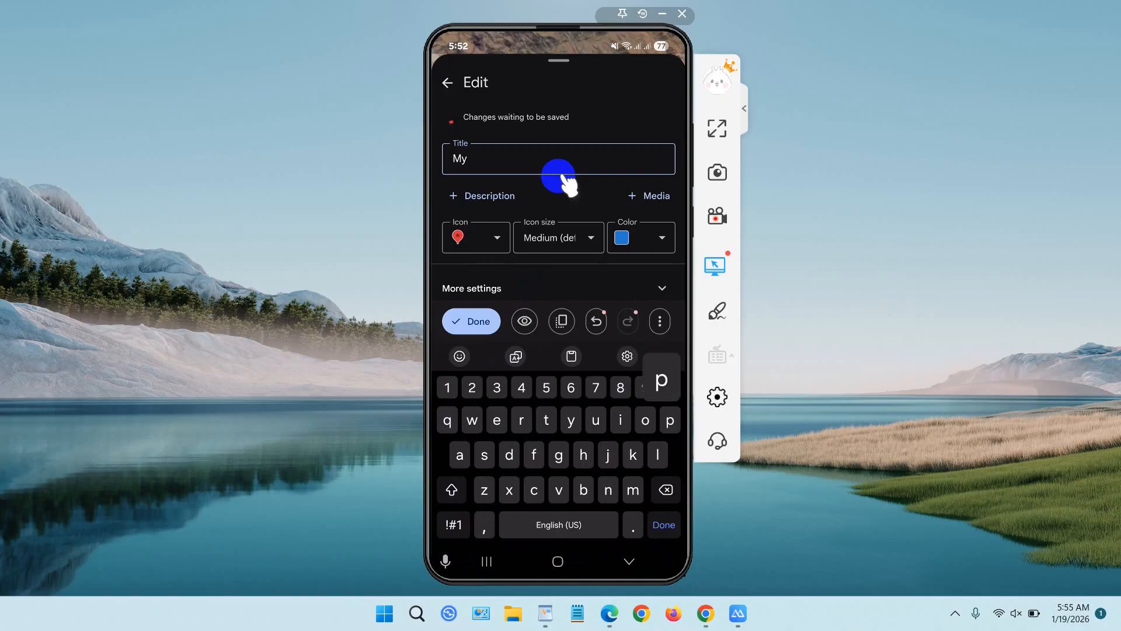
pyautogui.write('project 1')
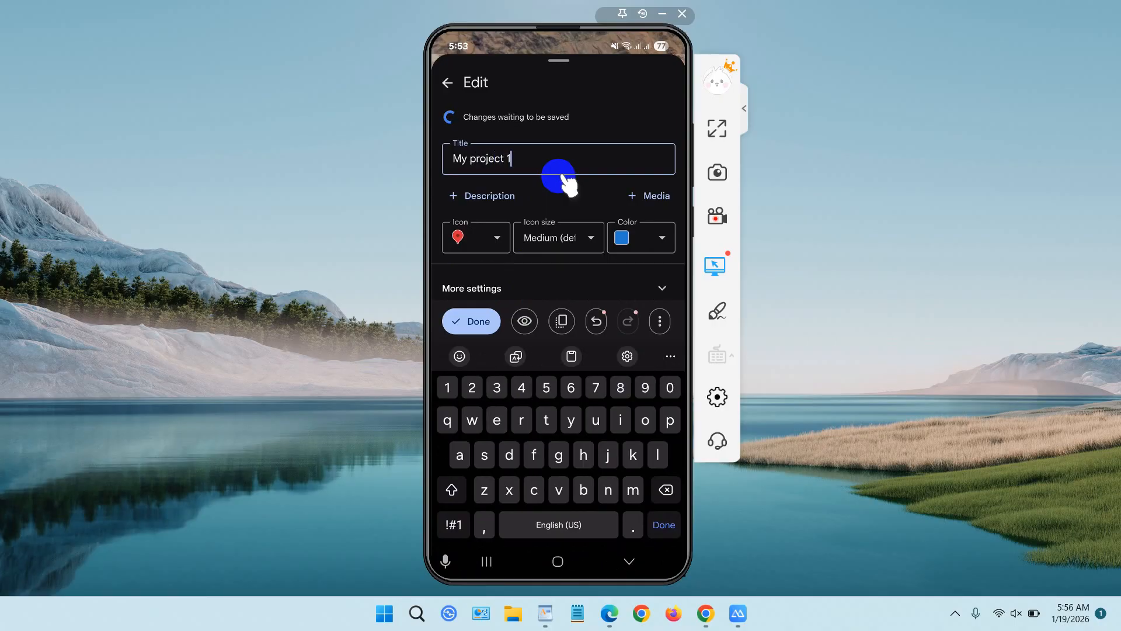
pyautogui.click(475, 321)
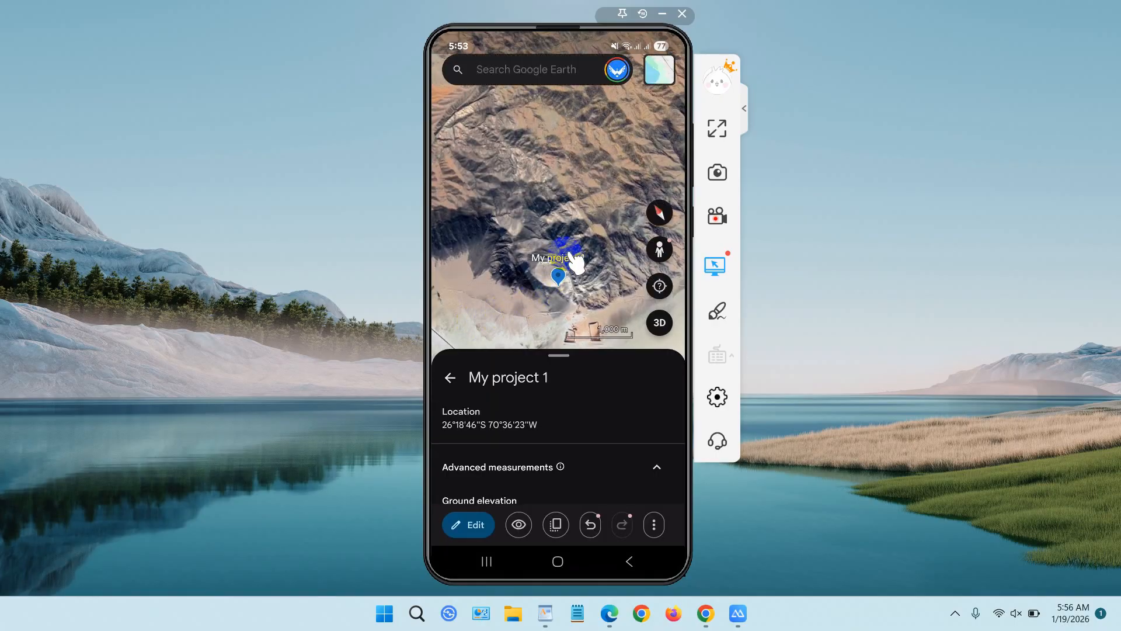
# Rename the placemark as "My Canaral" and finish editing it.
pyautogui.scroll(-5, 569, 254)
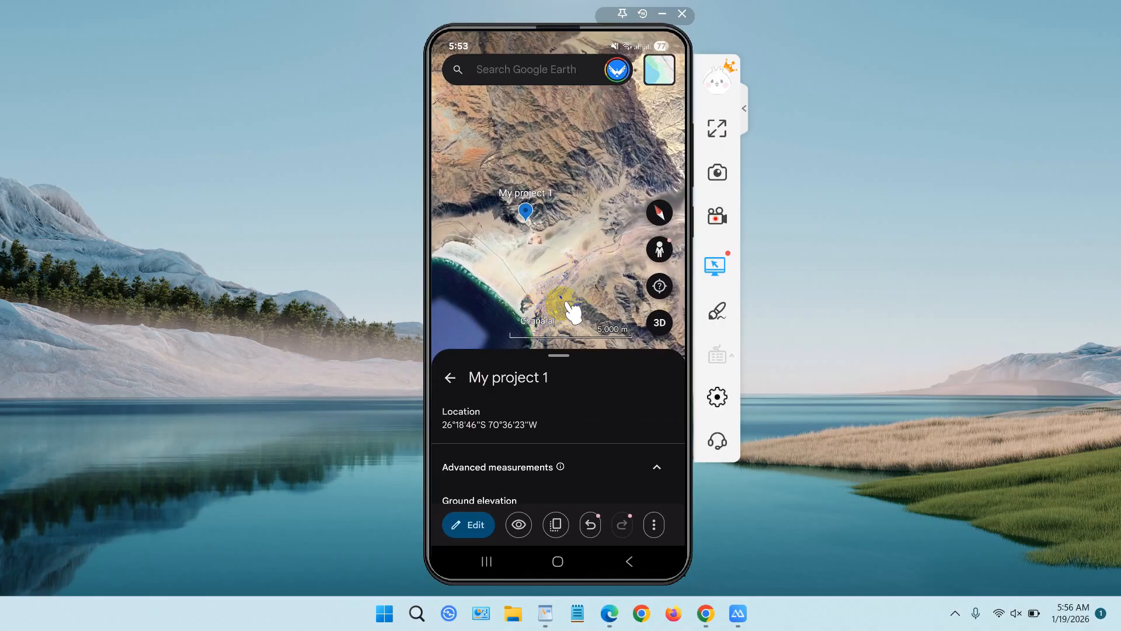
pyautogui.scroll(5, 571, 309)
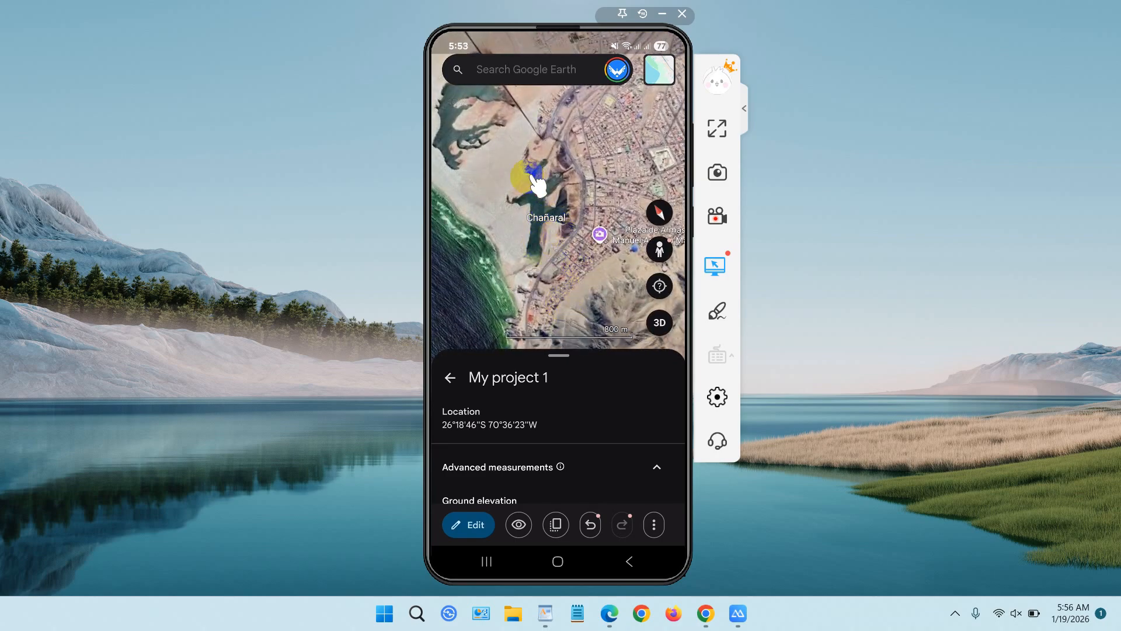
pyautogui.click(476, 524)
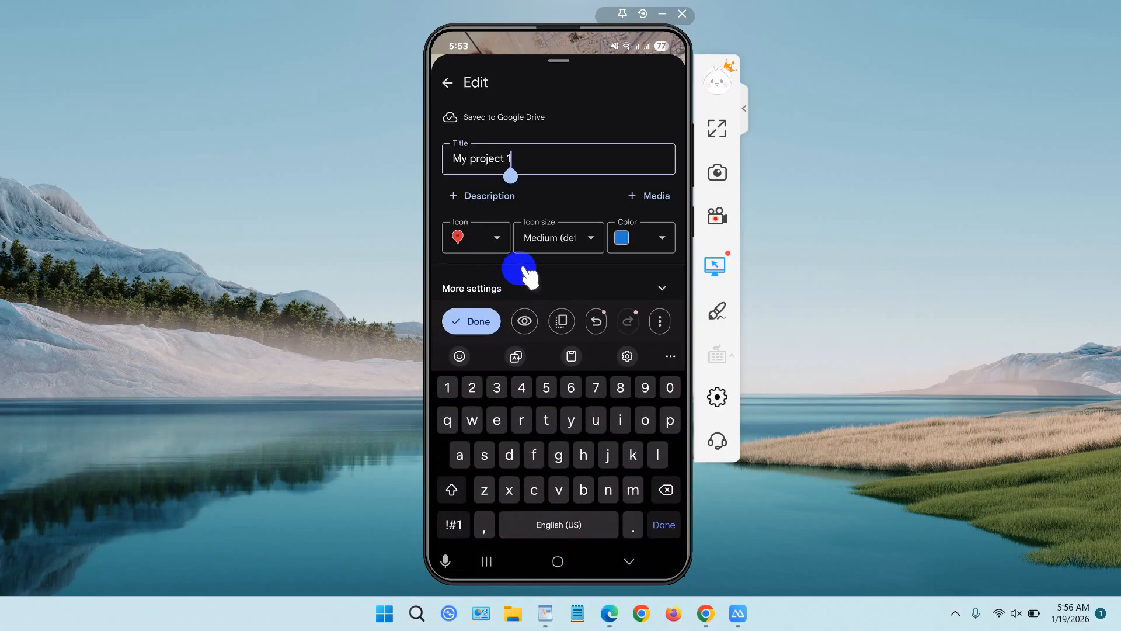
pyautogui.press('BackSpace')
pyautogui.press('BackSpace')
pyautogui.press('BackSpace')
pyautogui.press('BackSpace')
pyautogui.press('BackSpace')
pyautogui.press('BackSpace')
pyautogui.press('BackSpace')
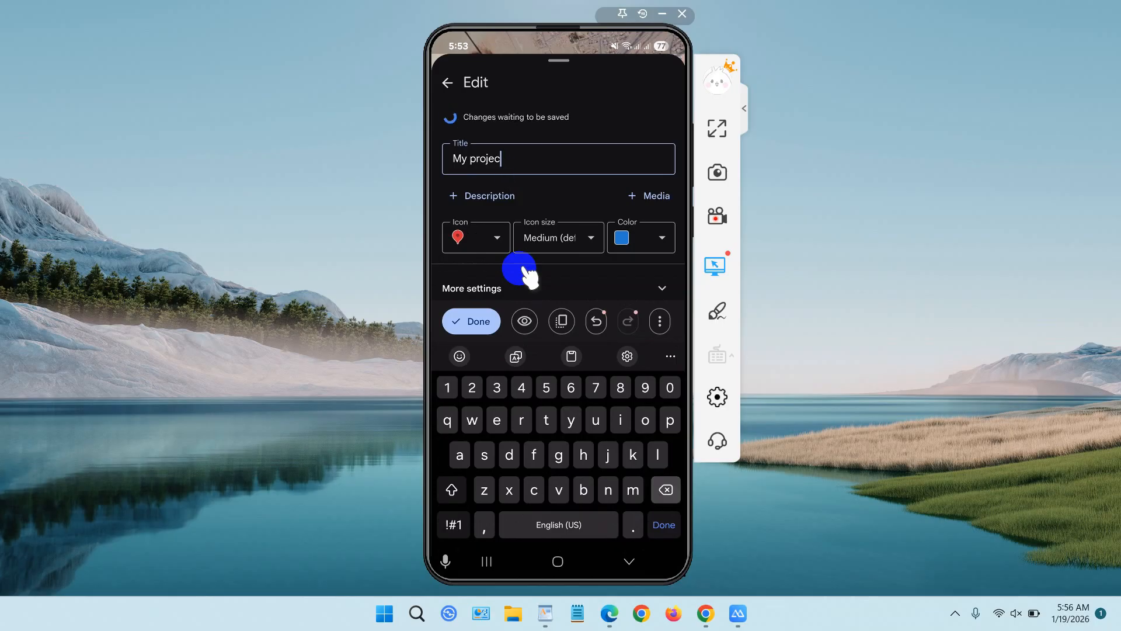
pyautogui.press('BackSpace')
pyautogui.press('BackSpace')
pyautogui.press('BackSpace')
pyautogui.press('BackSpace')
pyautogui.press('BackSpace')
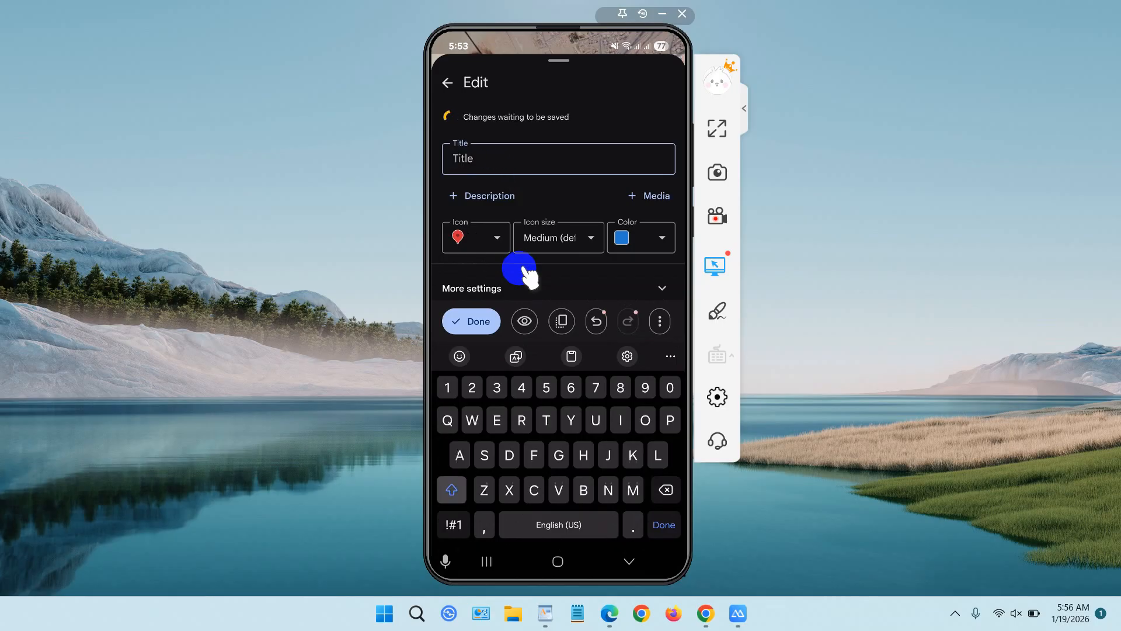
pyautogui.write('My Canara')
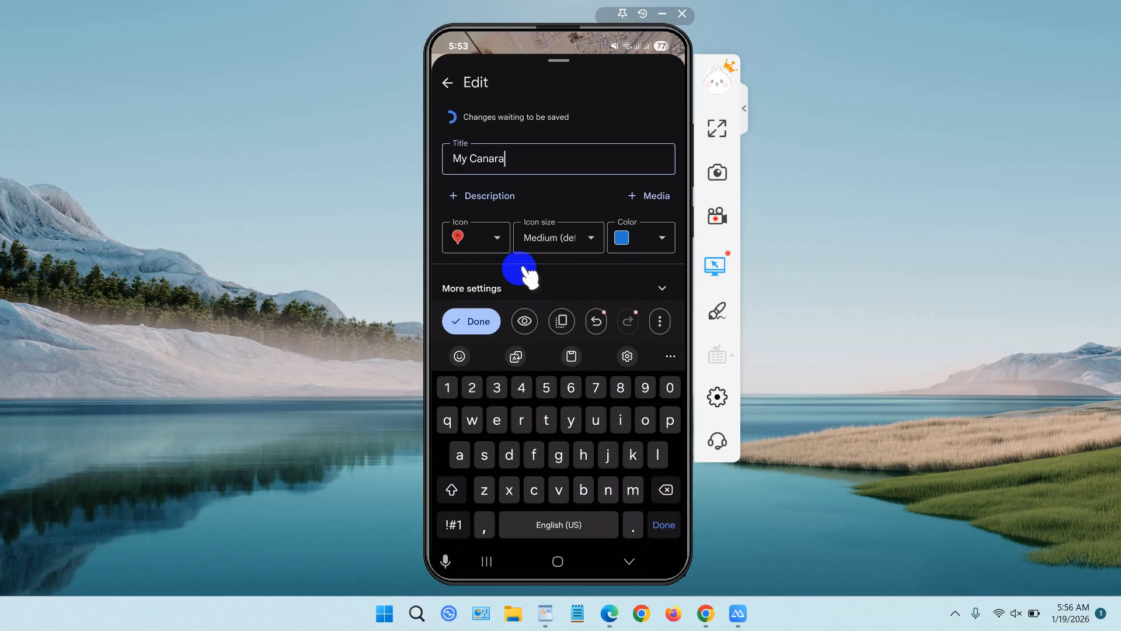
pyautogui.write('l')
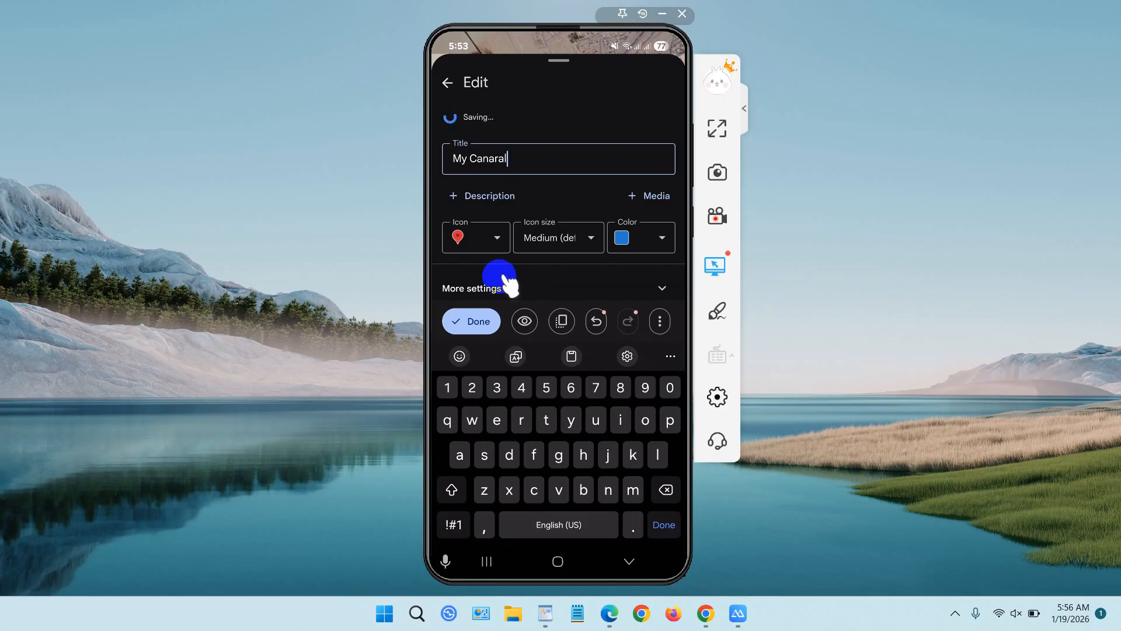
pyautogui.click(484, 321)
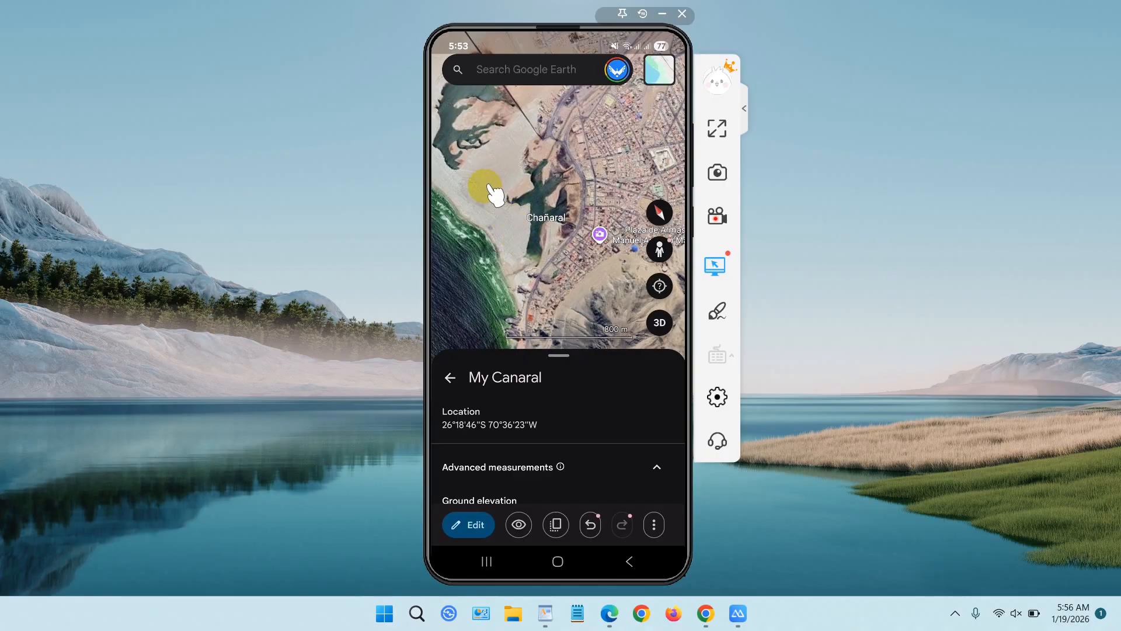
# Examine the renamed placemark and its surroundings on the map, and go back to the project list.
pyautogui.scroll(1, 489, 185)
pyautogui.scroll(2, 488, 185)
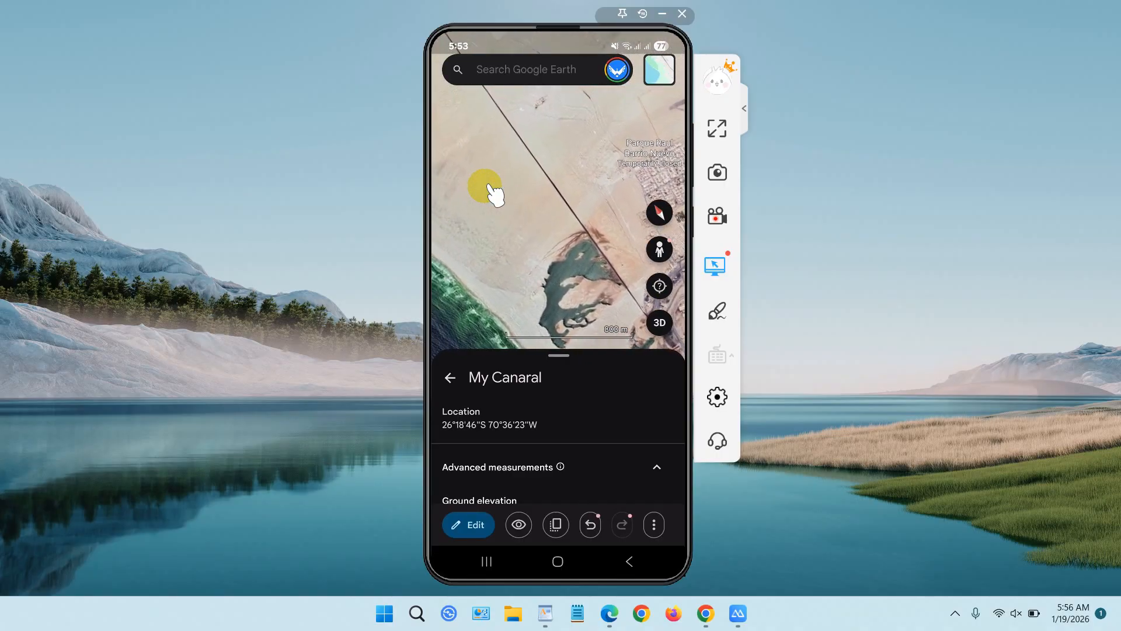
pyautogui.scroll(-1, 488, 184)
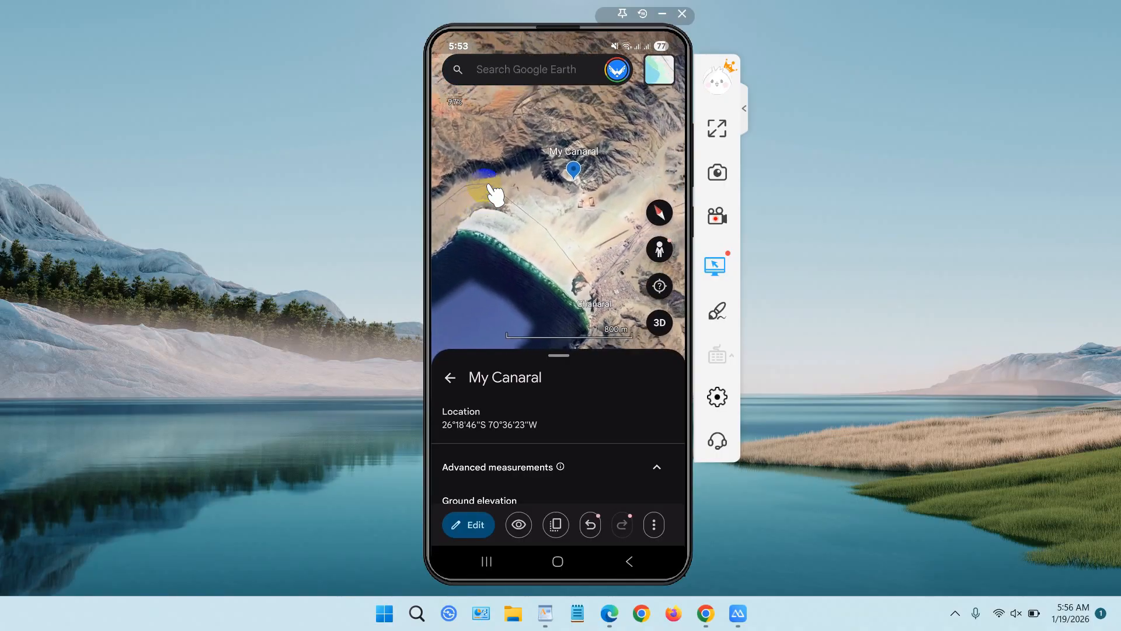
pyautogui.click(562, 222)
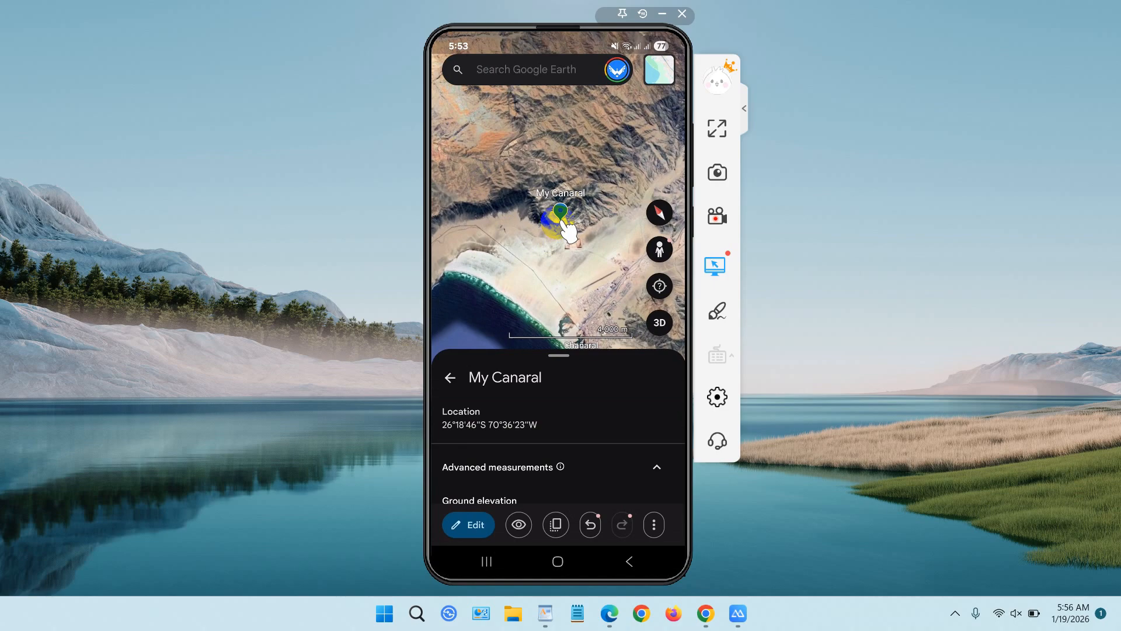
pyautogui.click(629, 562)
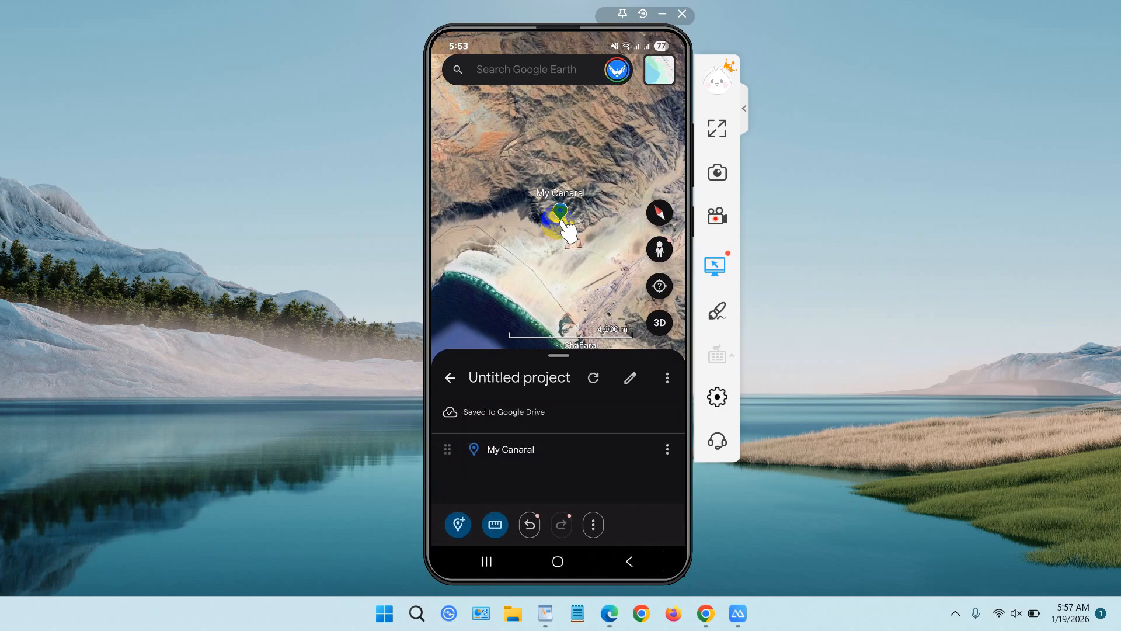
pyautogui.rightClick(562, 222)
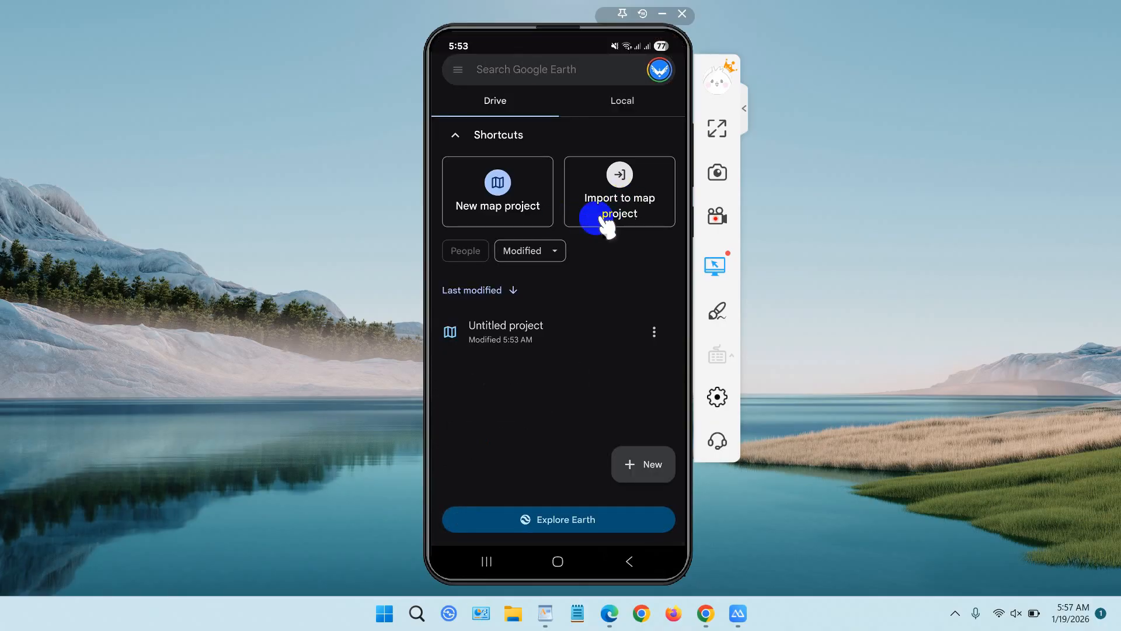
# Open the untitled project and change its title to "Canaral".
pyautogui.click(550, 339)
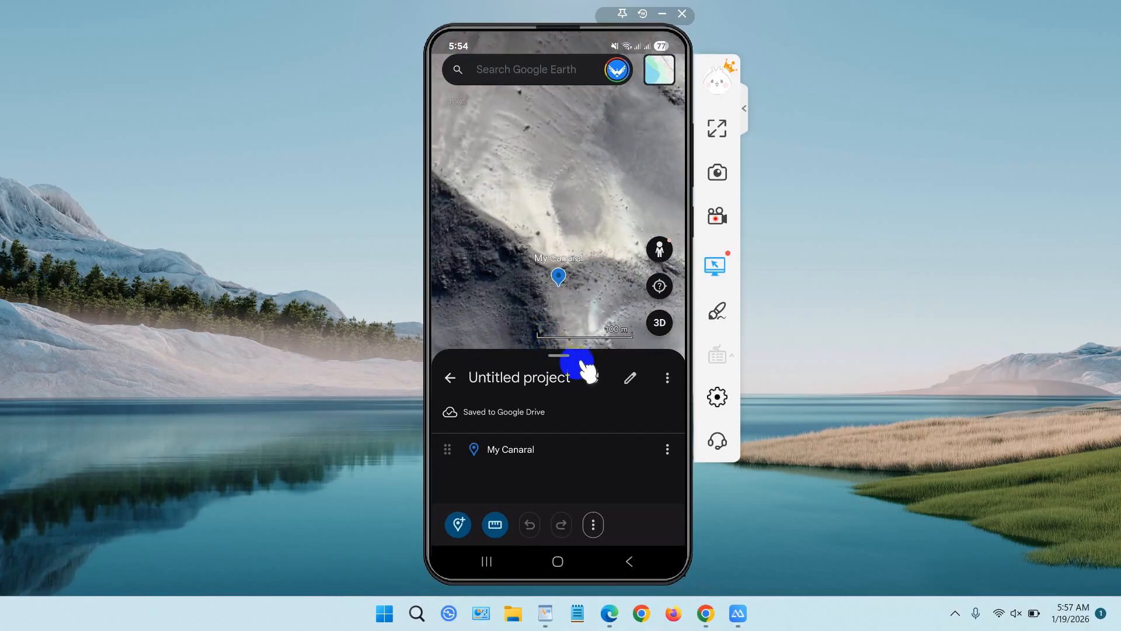
pyautogui.click(629, 381)
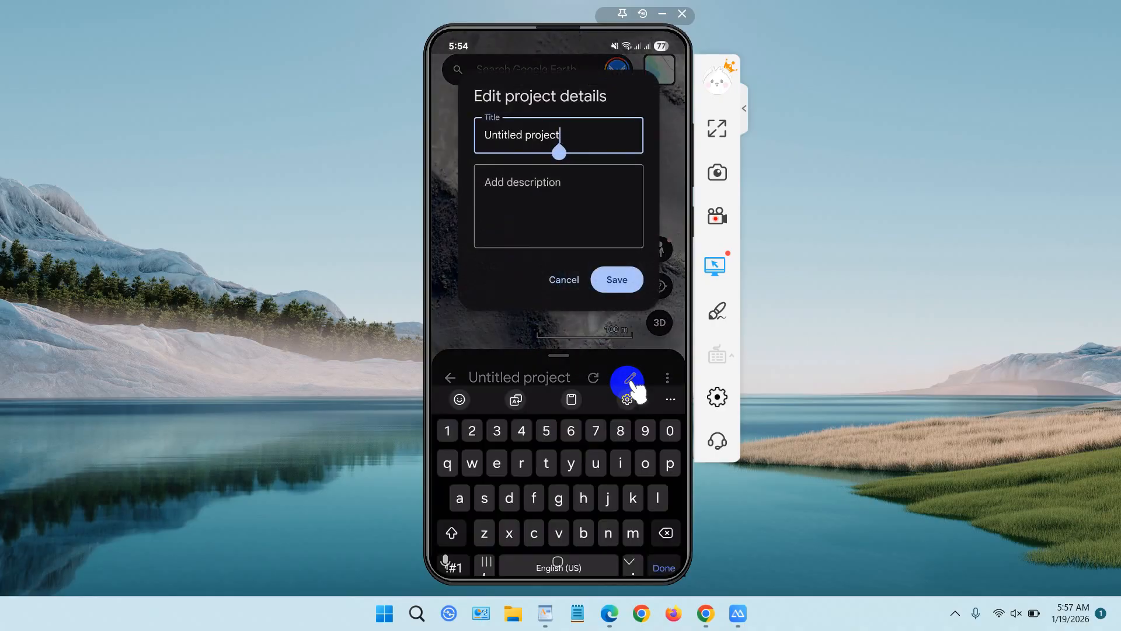
pyautogui.press('BackSpace')
pyautogui.press('BackSpace')
pyautogui.press('BackSpace')
pyautogui.press('BackSpace')
pyautogui.press('BackSpace')
pyautogui.press('BackSpace')
pyautogui.press('BackSpace')
pyautogui.press('BackSpace')
pyautogui.press('BackSpace')
pyautogui.press('BackSpace')
pyautogui.press('BackSpace')
pyautogui.press('BackSpace')
pyautogui.press('BackSpace')
pyautogui.press('BackSpace')
pyautogui.press('BackSpace')
pyautogui.press('BackSpace')
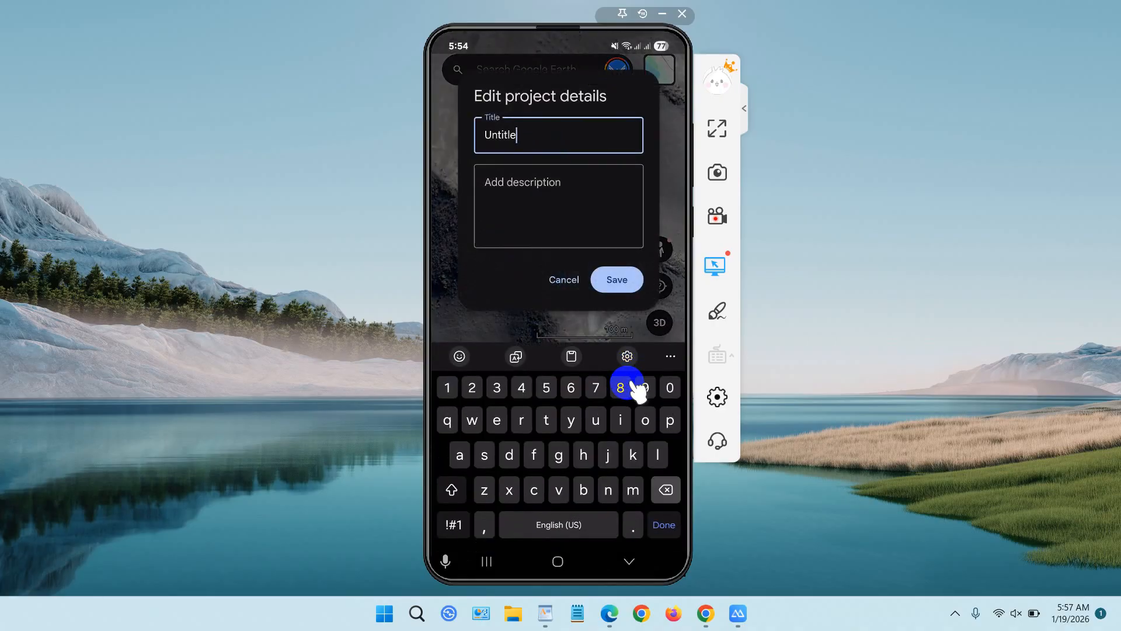
pyautogui.write('Canaral')
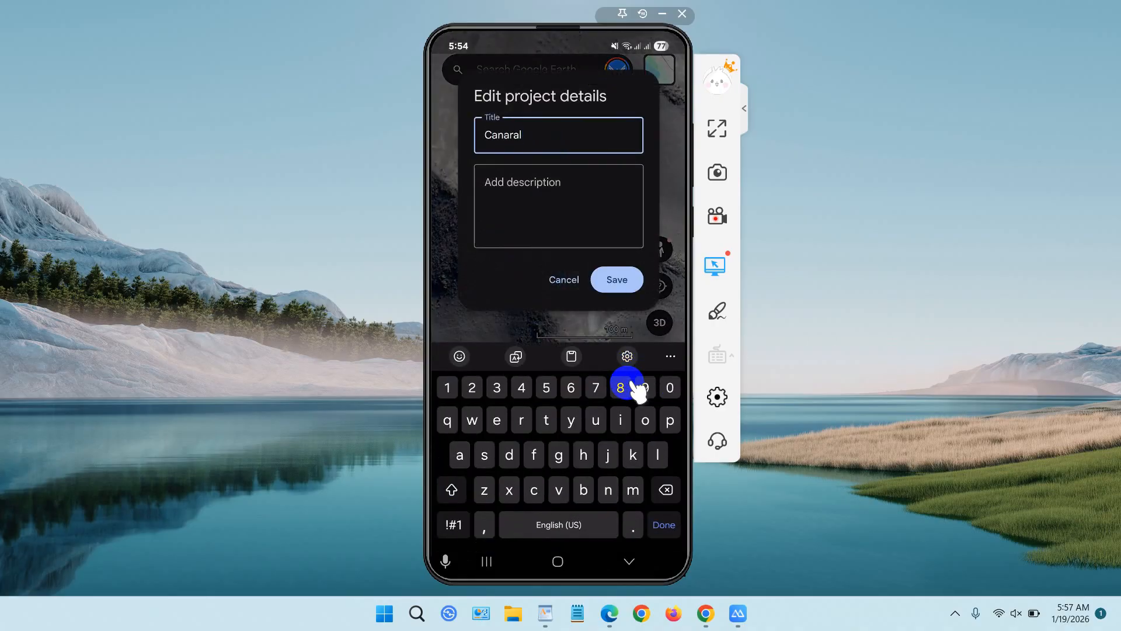
pyautogui.press('Return')
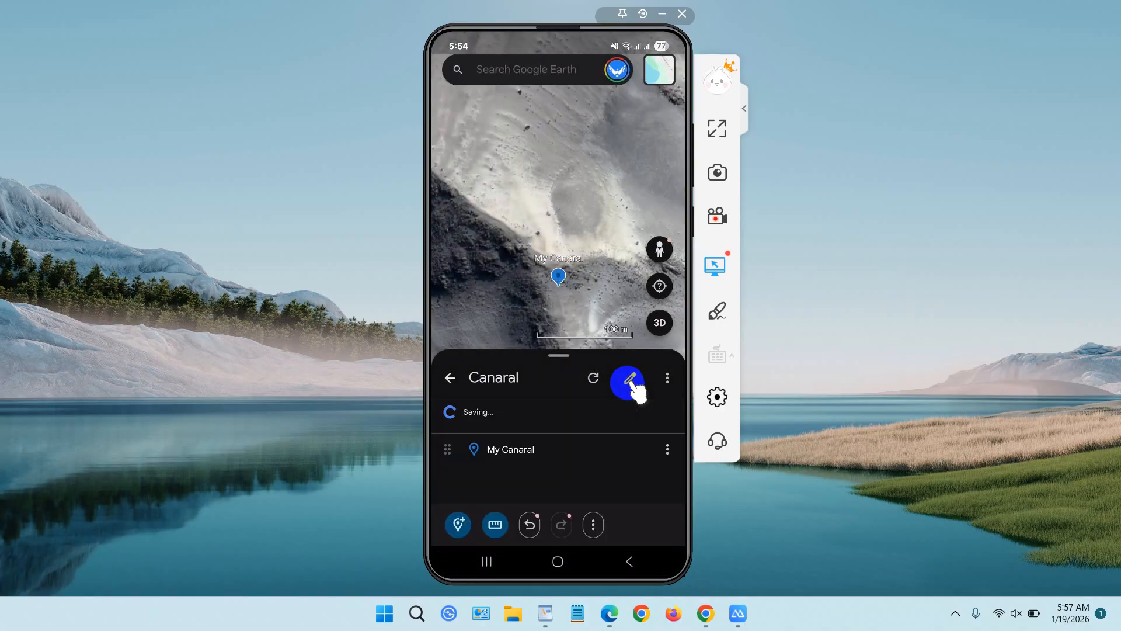
# Return to the project list and look through the actions available for the Canaral project.
pyautogui.rightClick(599, 313)
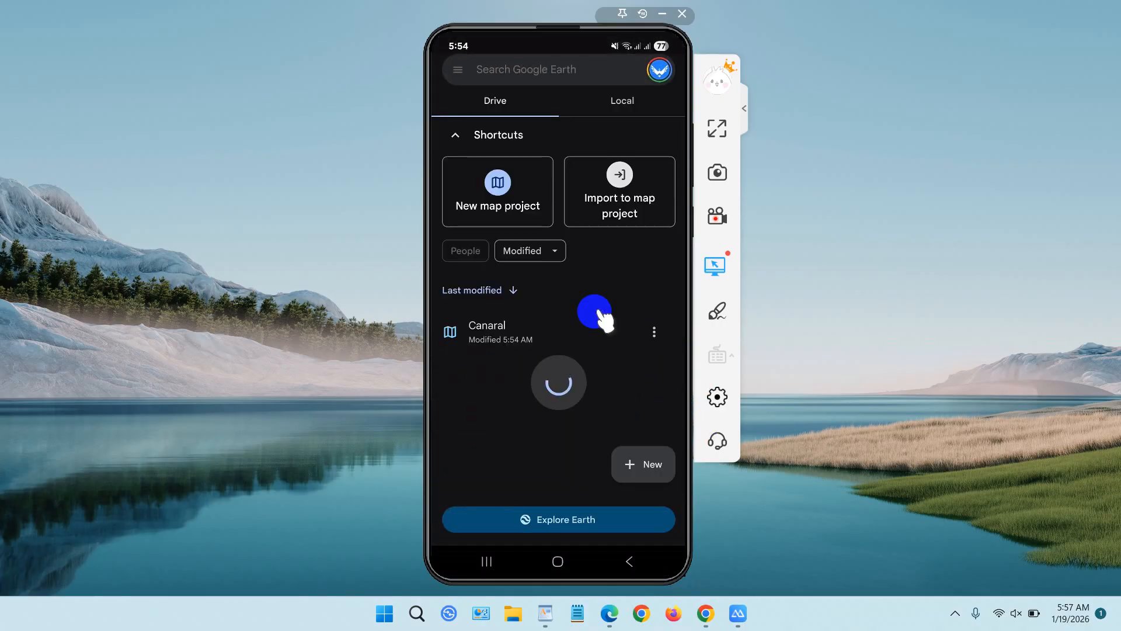
pyautogui.click(549, 330)
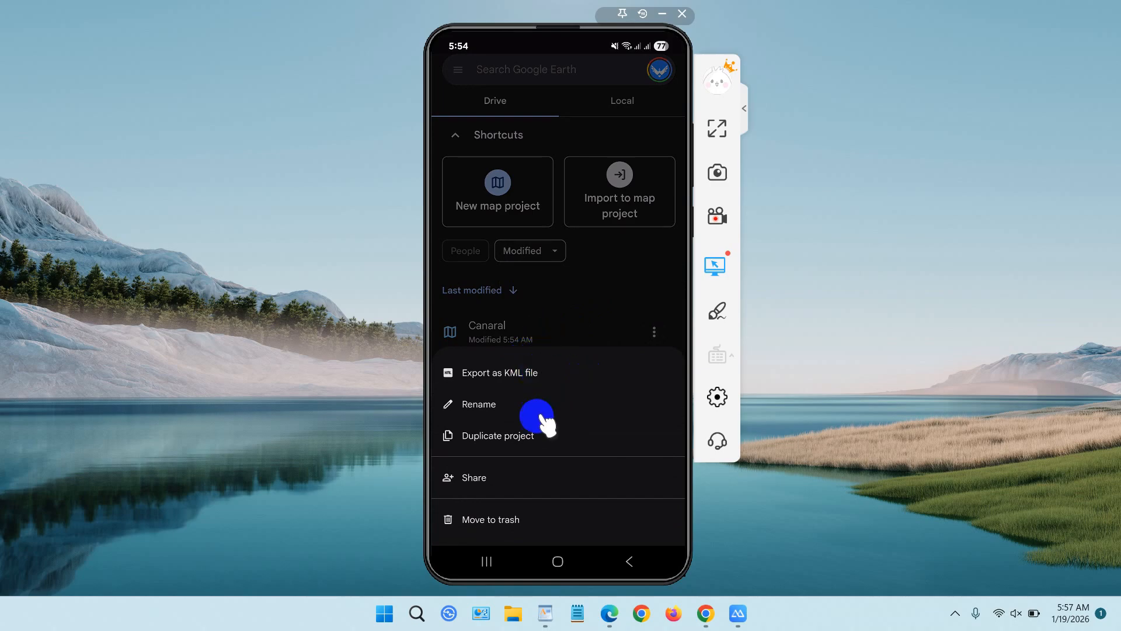
pyautogui.click(529, 482)
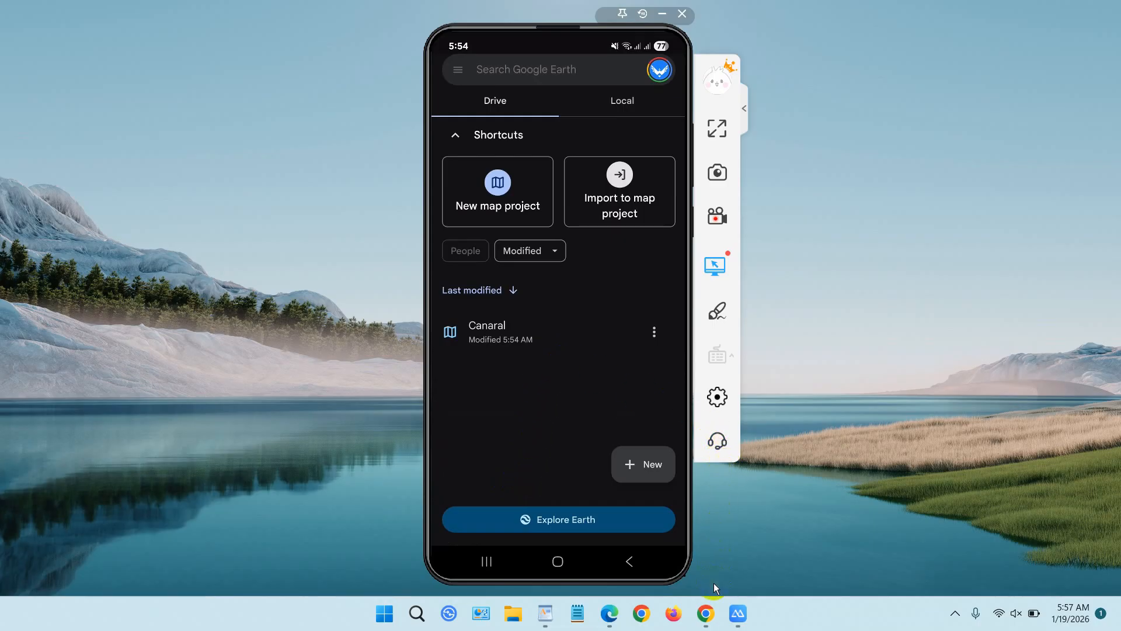
# Switch to Chrome on the computer, minimize the phone mirror and open Google Earth from the search results.
pyautogui.click(713, 606)
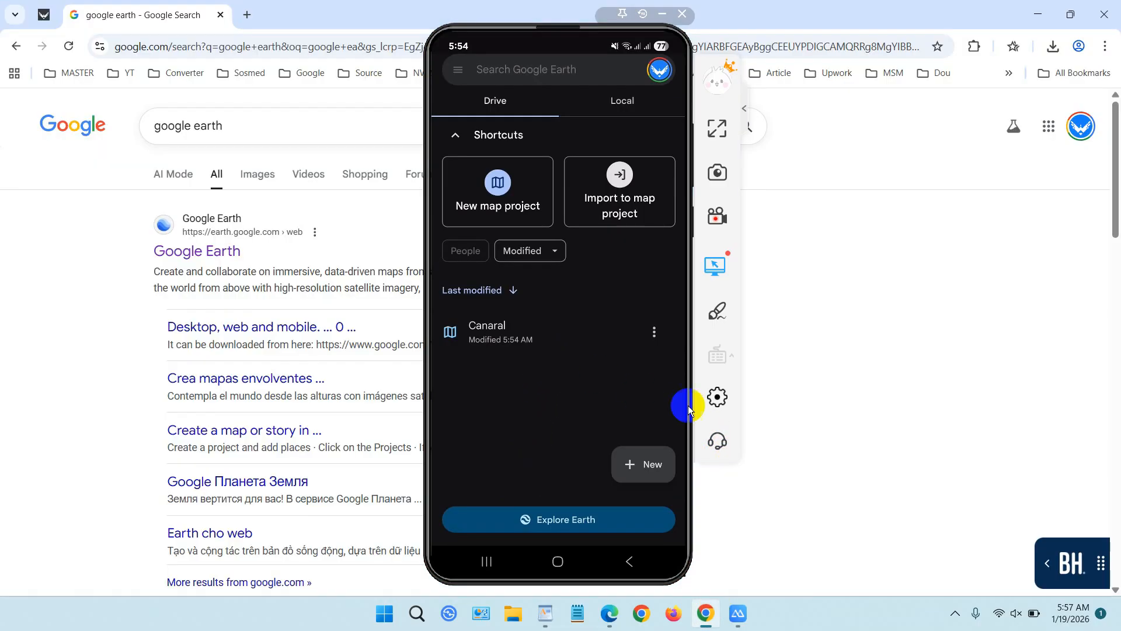
pyautogui.click(662, 15)
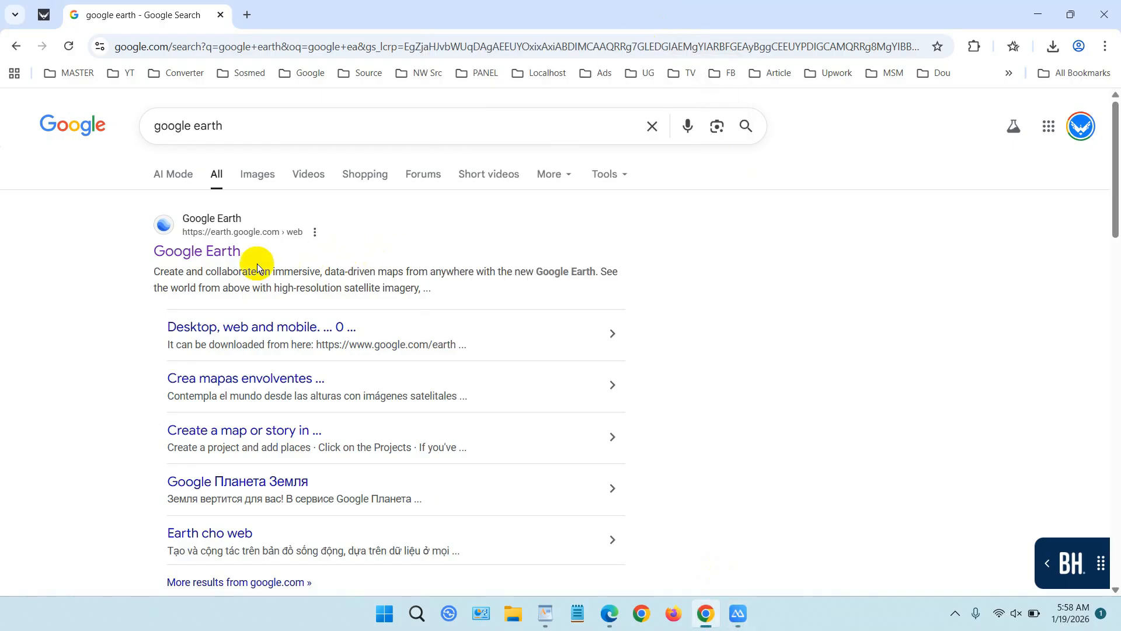
pyautogui.click(219, 255)
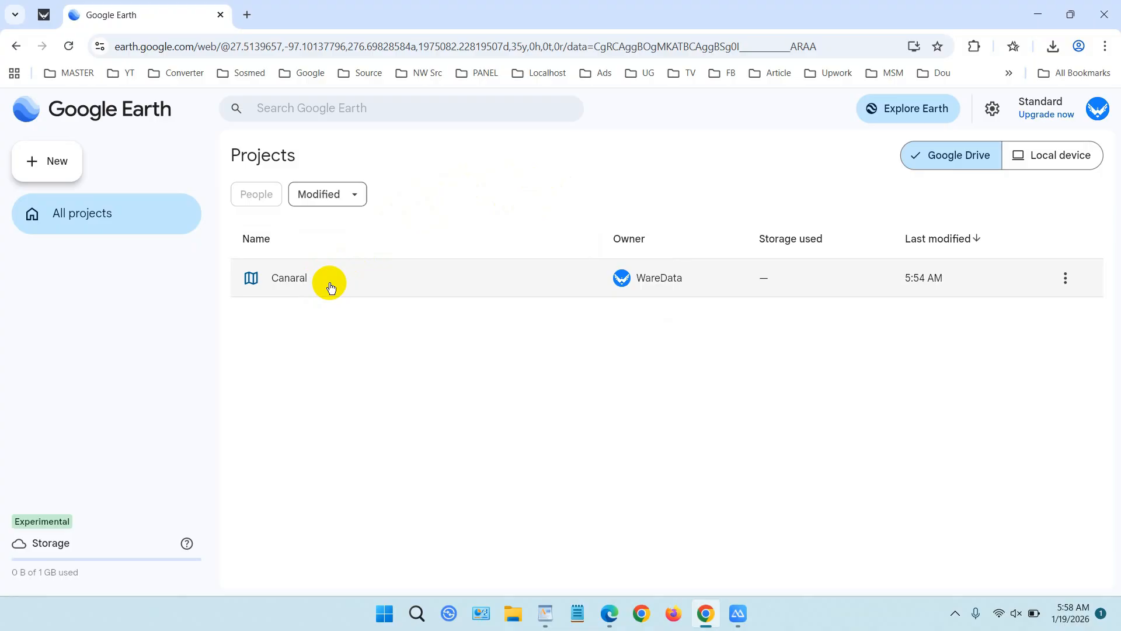
# Add a placemark on the Corpus Christi shoreline just northwest of USS Lexington and save it to a new map.
pyautogui.click(930, 107)
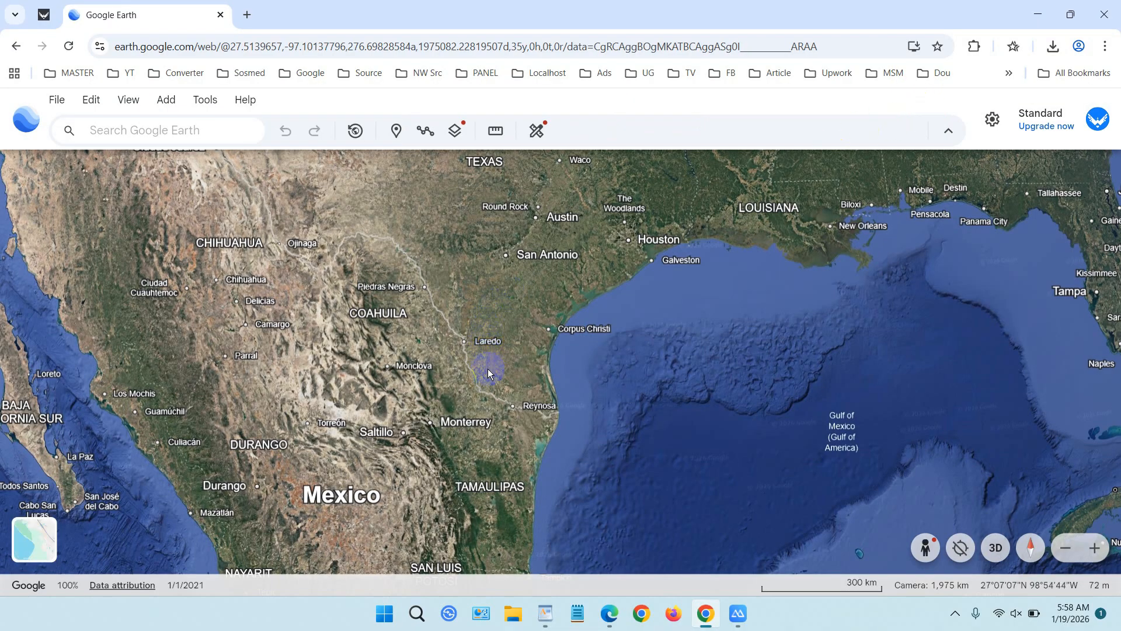
pyautogui.scroll(10, 488, 371)
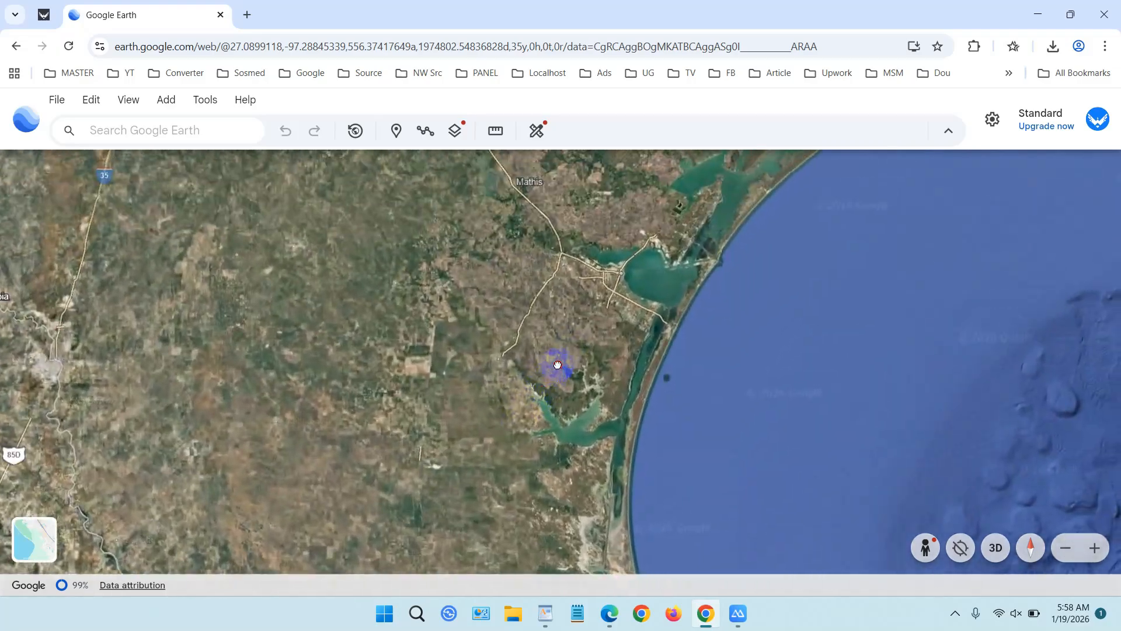
pyautogui.scroll(3, 597, 316)
pyautogui.moveTo(606, 286); pyautogui.dragTo(553, 433)
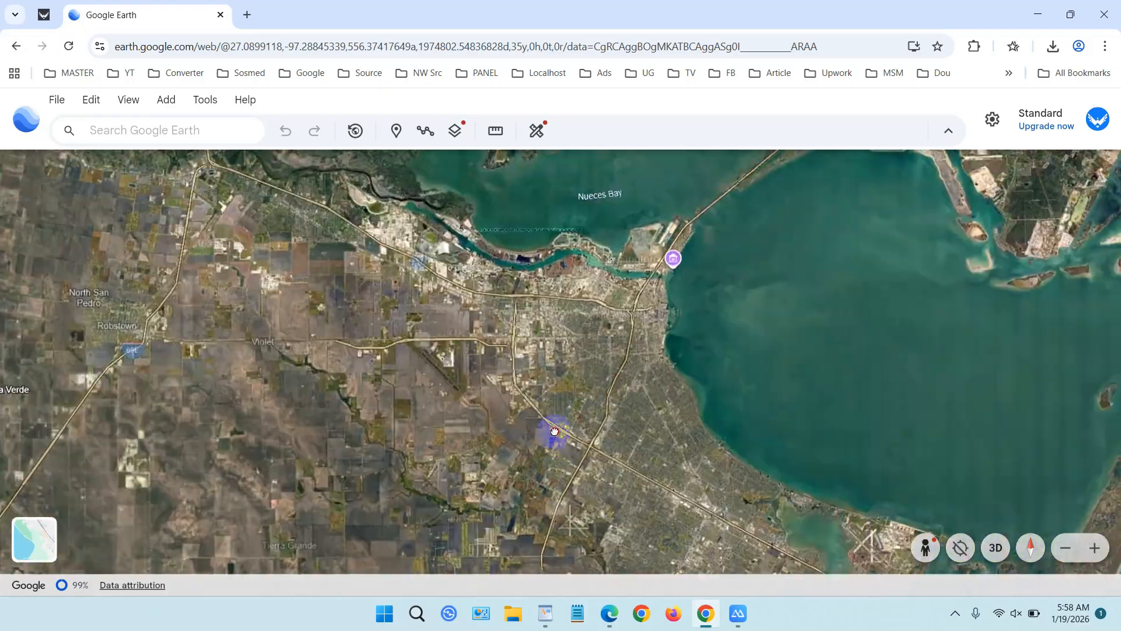
pyautogui.scroll(5, 592, 353)
pyautogui.moveTo(670, 289); pyautogui.dragTo(473, 418)
pyautogui.scroll(5, 644, 300)
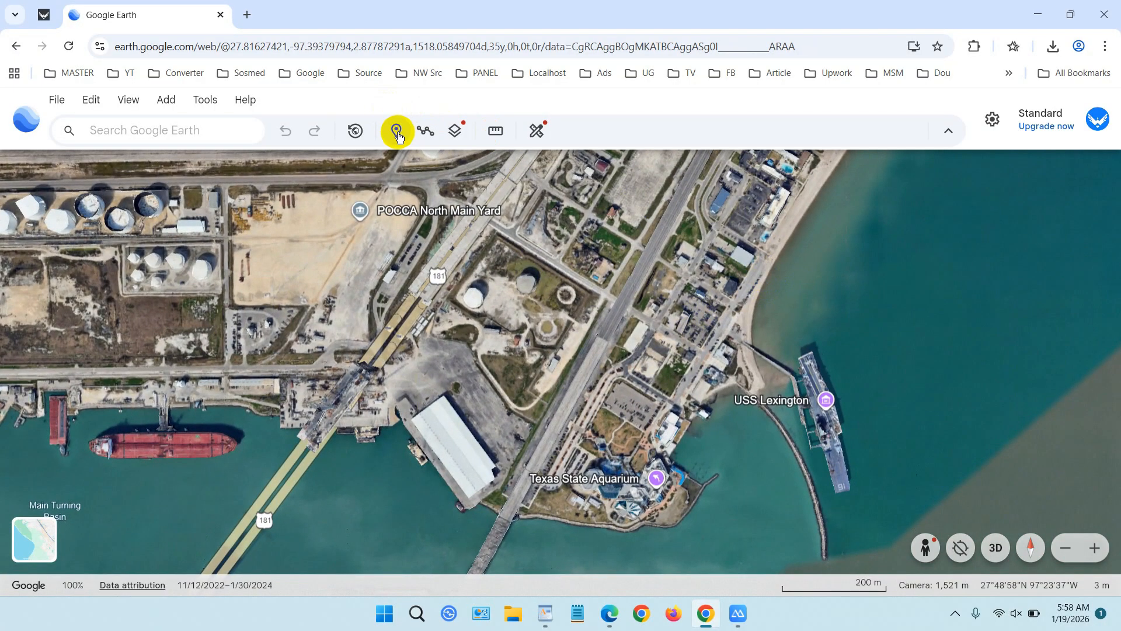
pyautogui.click(167, 100)
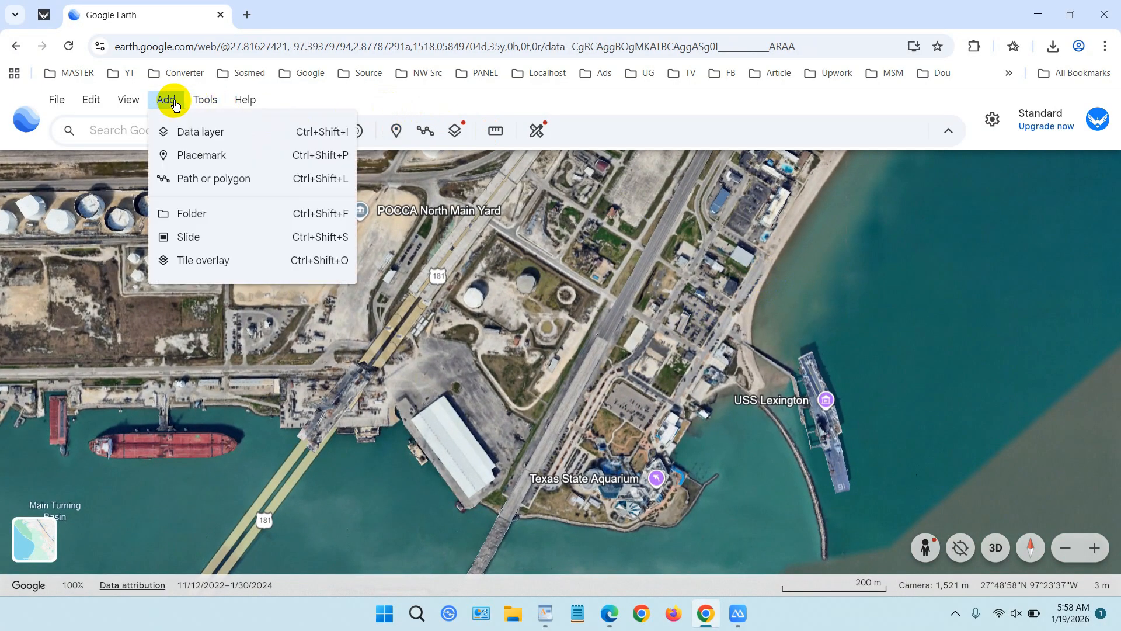
pyautogui.click(200, 155)
pyautogui.click(755, 277)
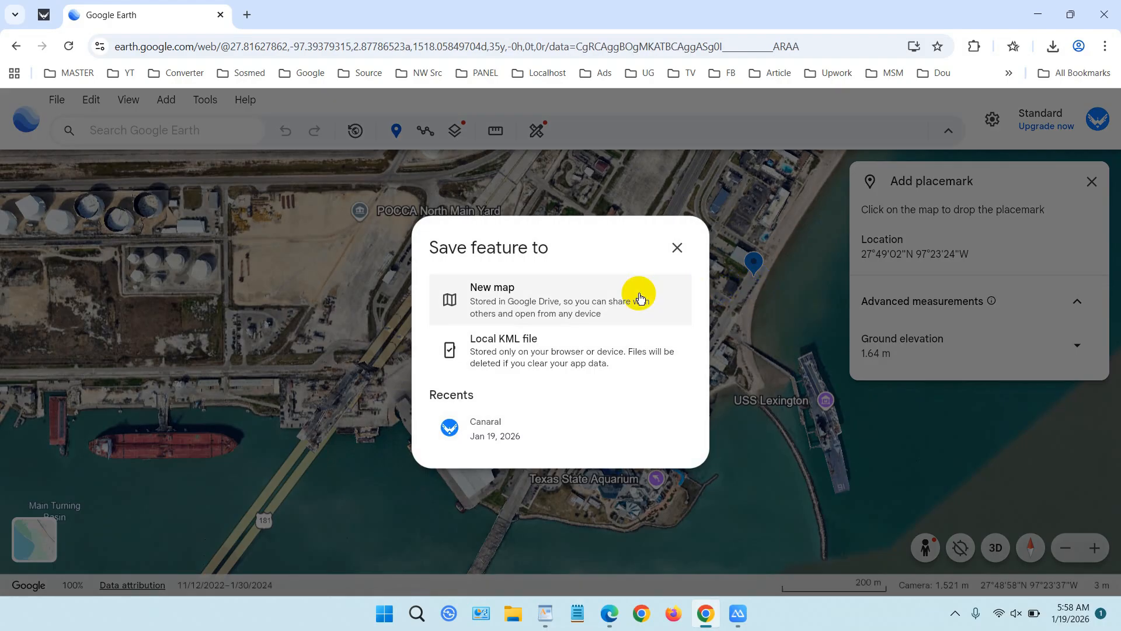
pyautogui.click(535, 303)
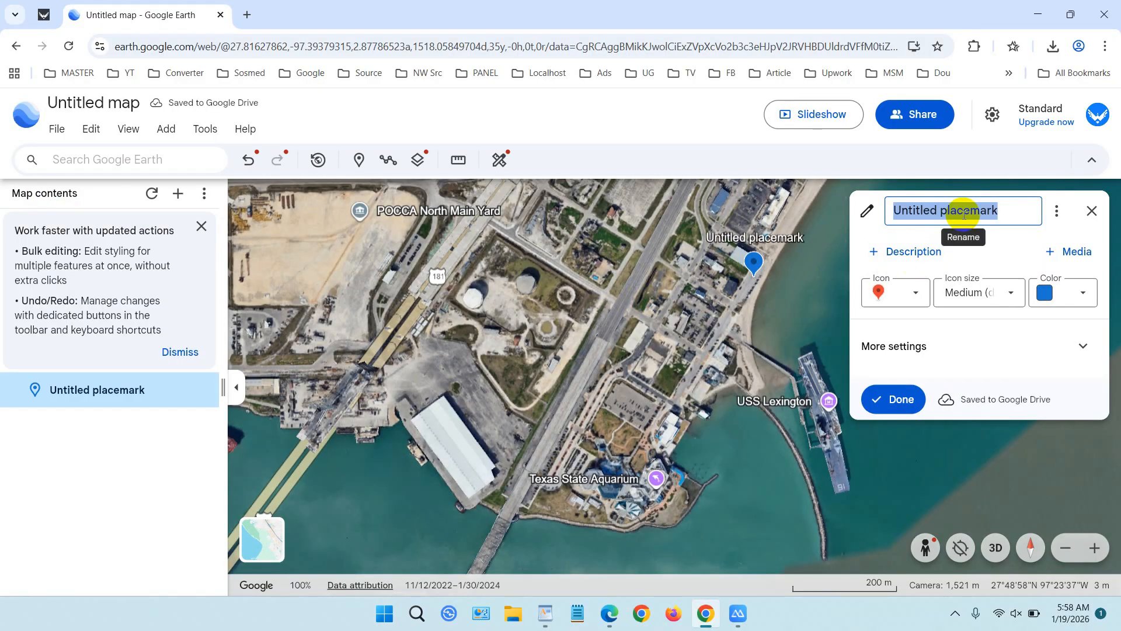
# Name the new placemark "Lexington", finish editing it and close its details.
pyautogui.write('Lexing')
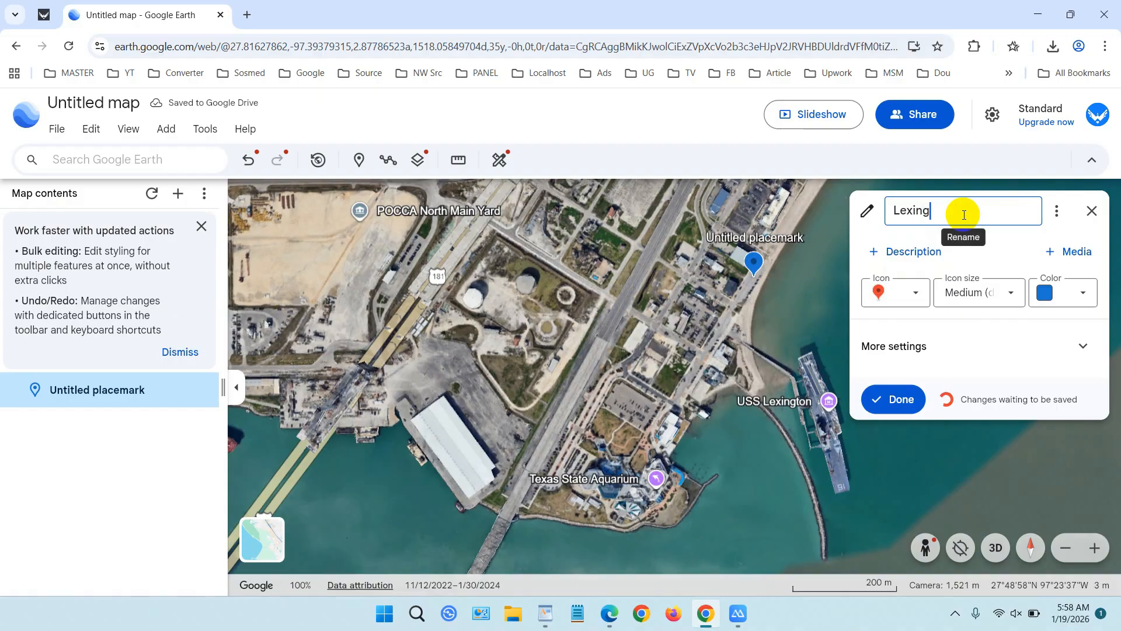
pyautogui.write('ton')
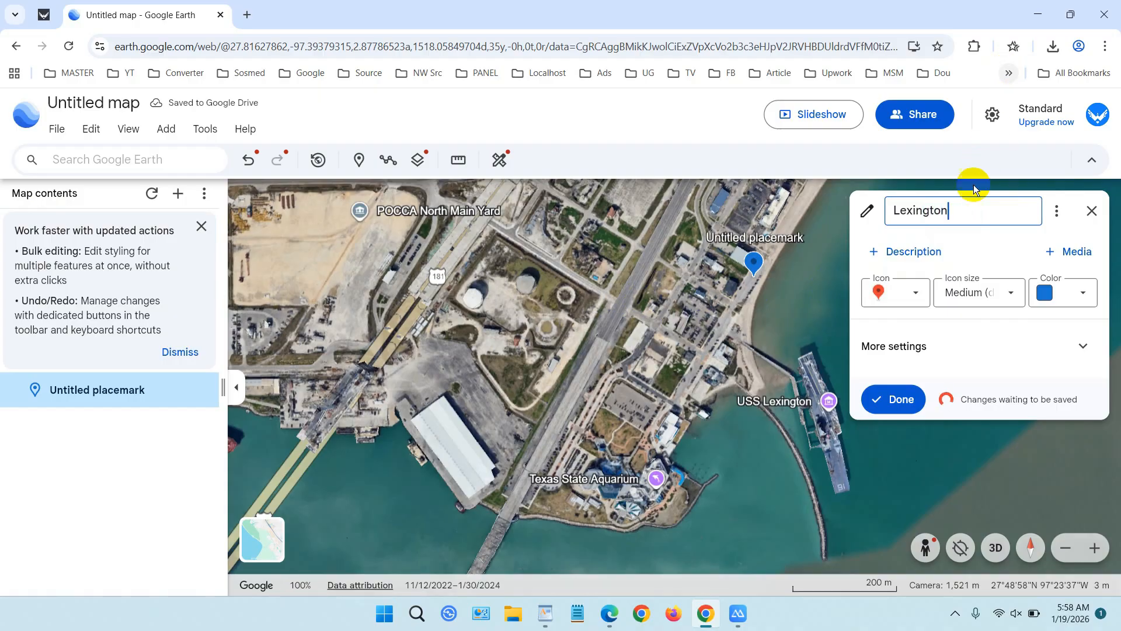
pyautogui.click(901, 401)
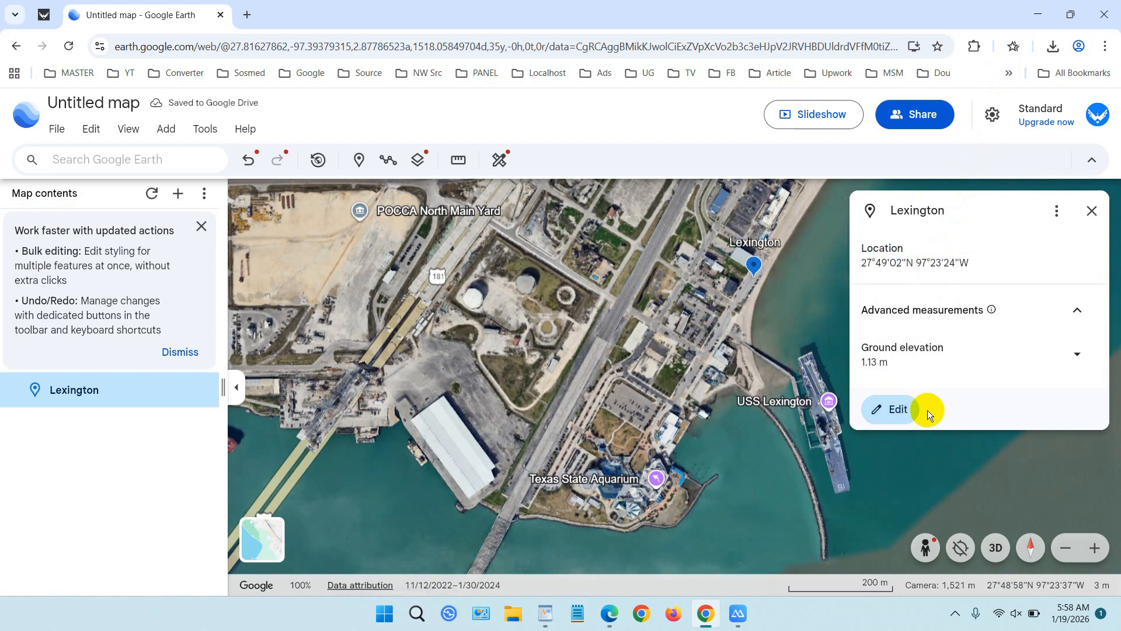
pyautogui.click(1091, 211)
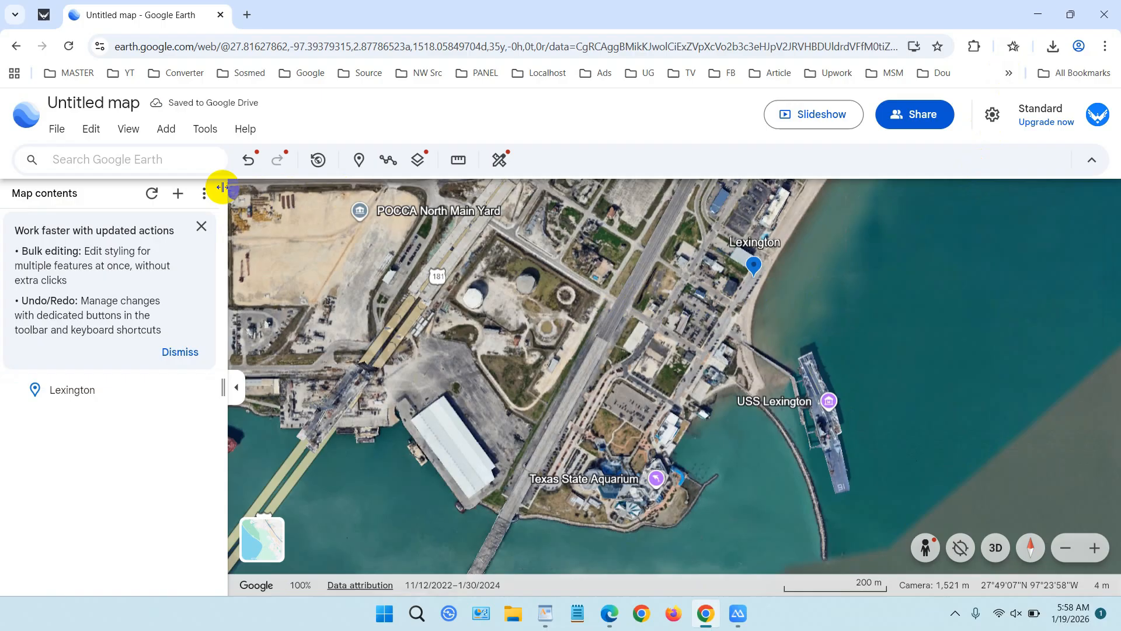
# Change the untitled map's title to "Lexington".
pyautogui.doubleClick(126, 104)
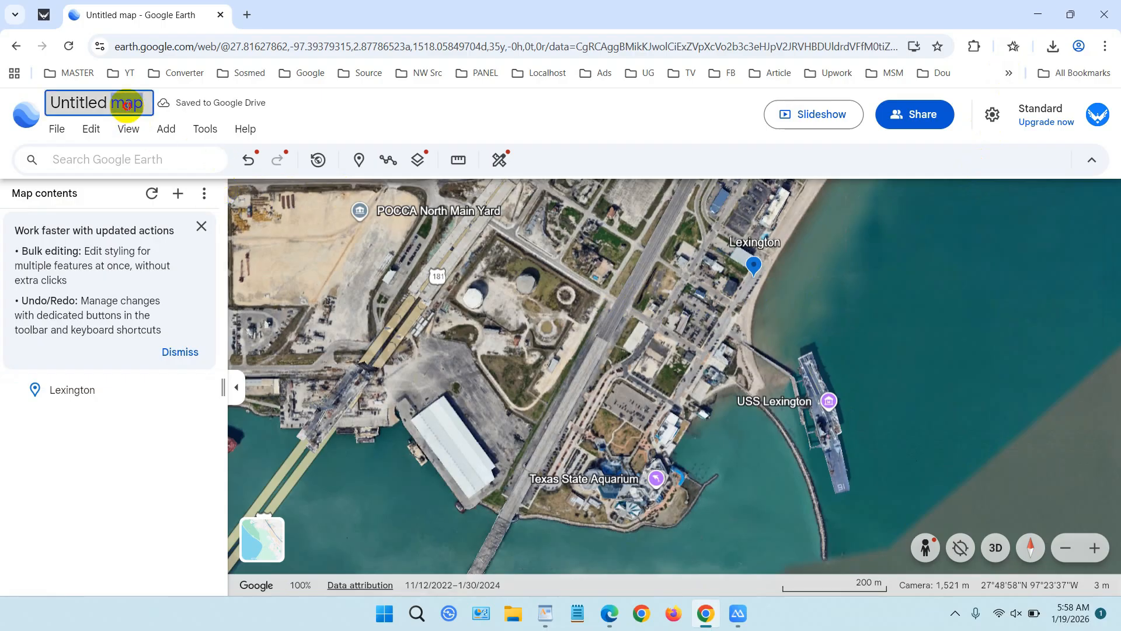
pyautogui.click(127, 104)
pyautogui.write('Lex')
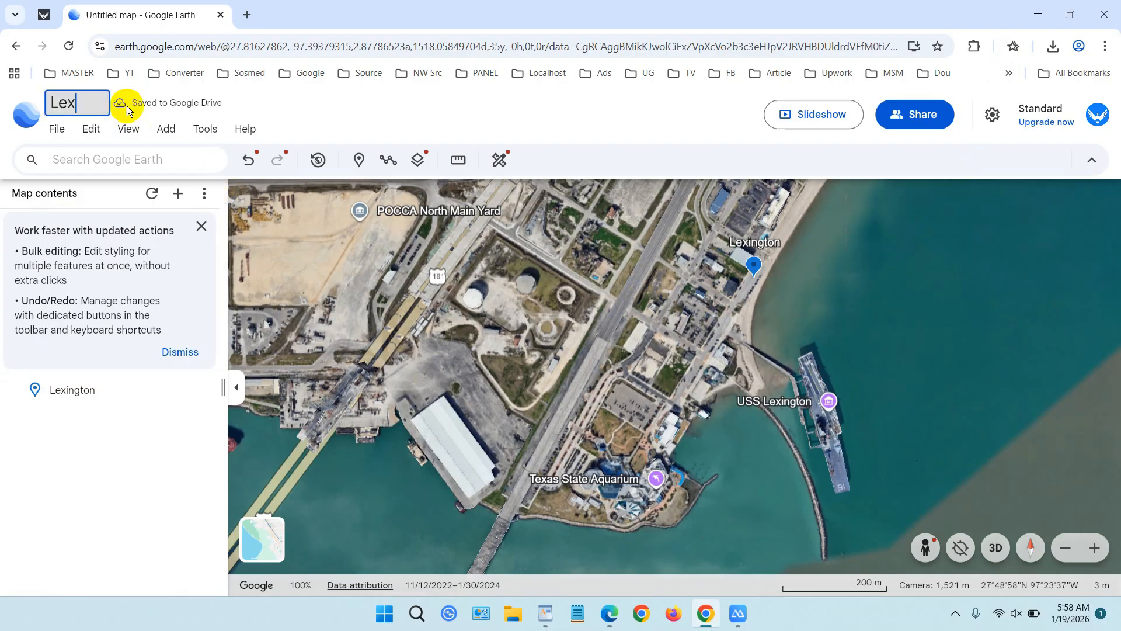
pyautogui.write('ington')
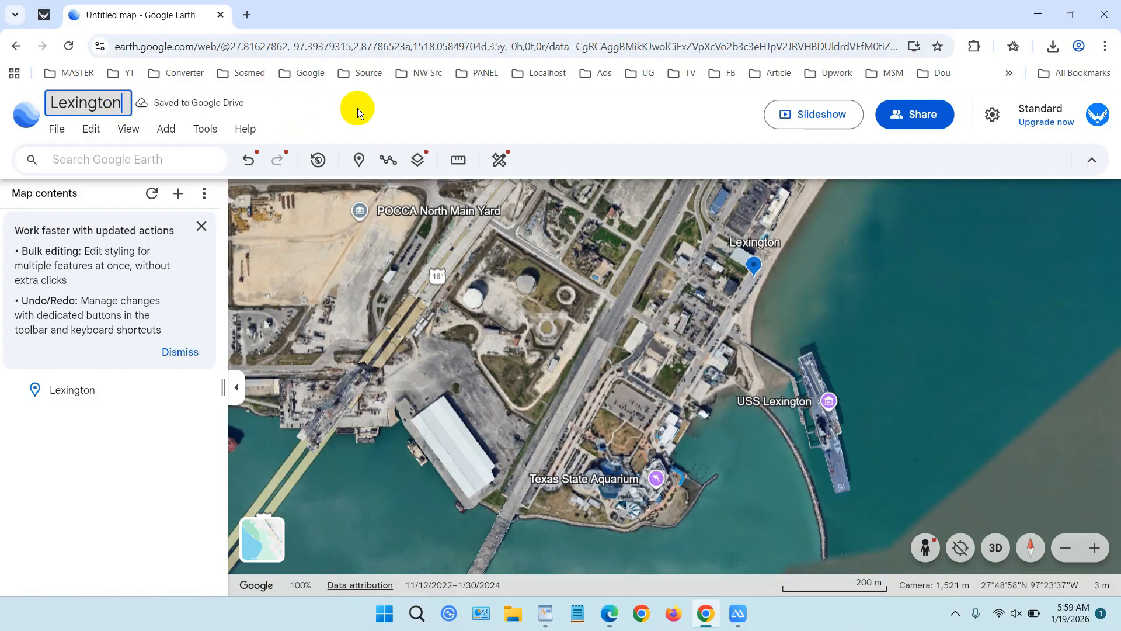
pyautogui.press('Return')
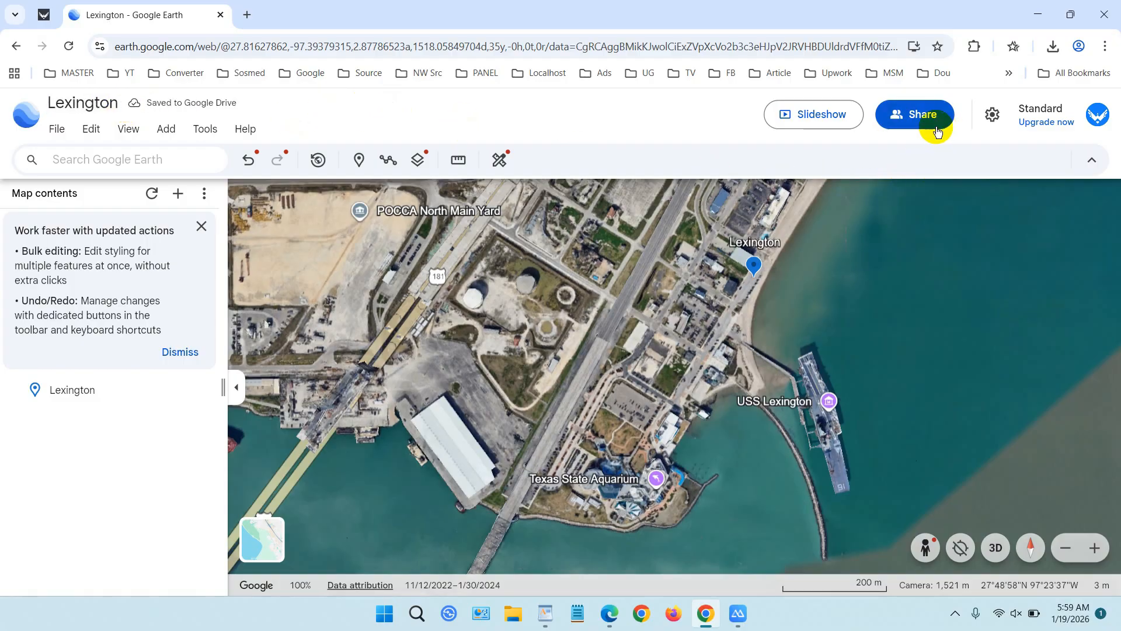